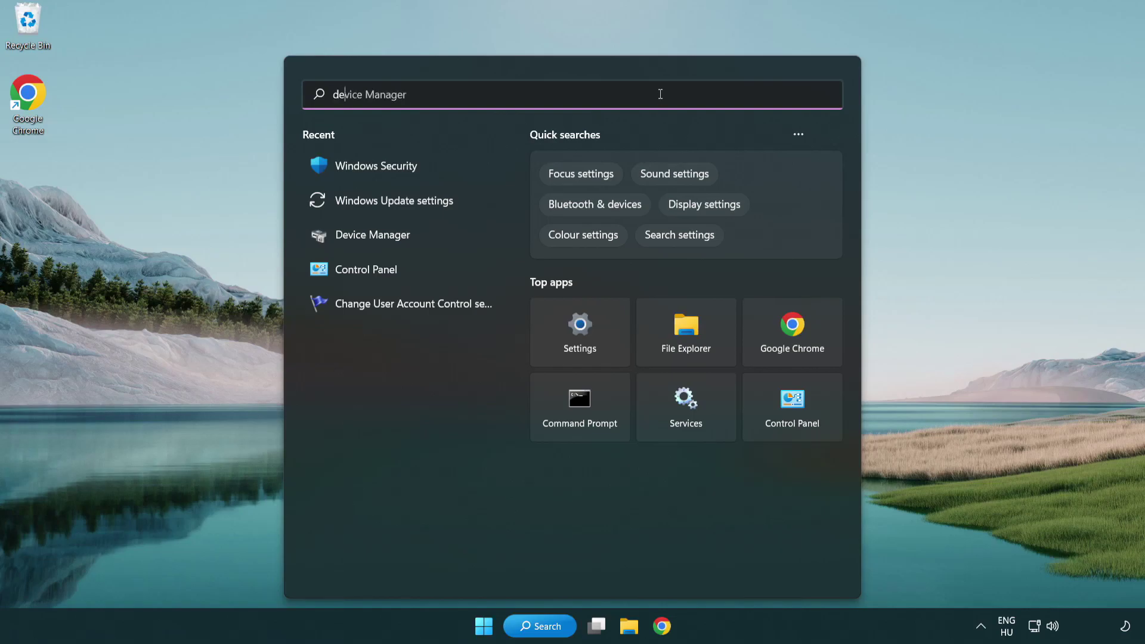
Step: Search Windows for "device manager" and open Device Manager
{"action": "type", "text": "nager"}
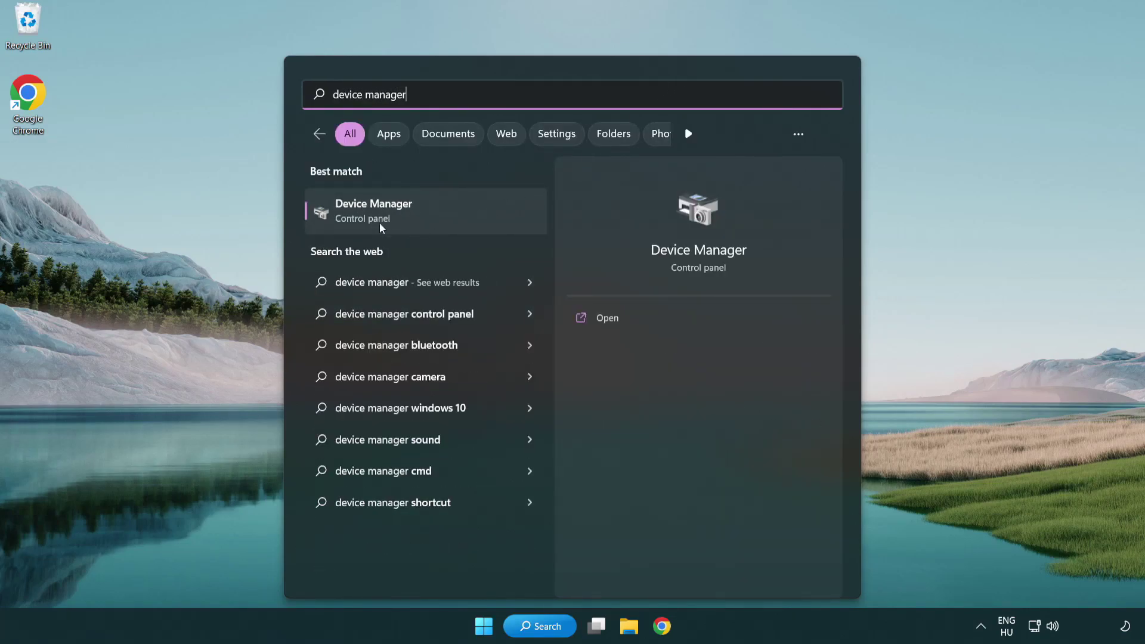
{"action": "left_click", "coordinate": [460, 220]}
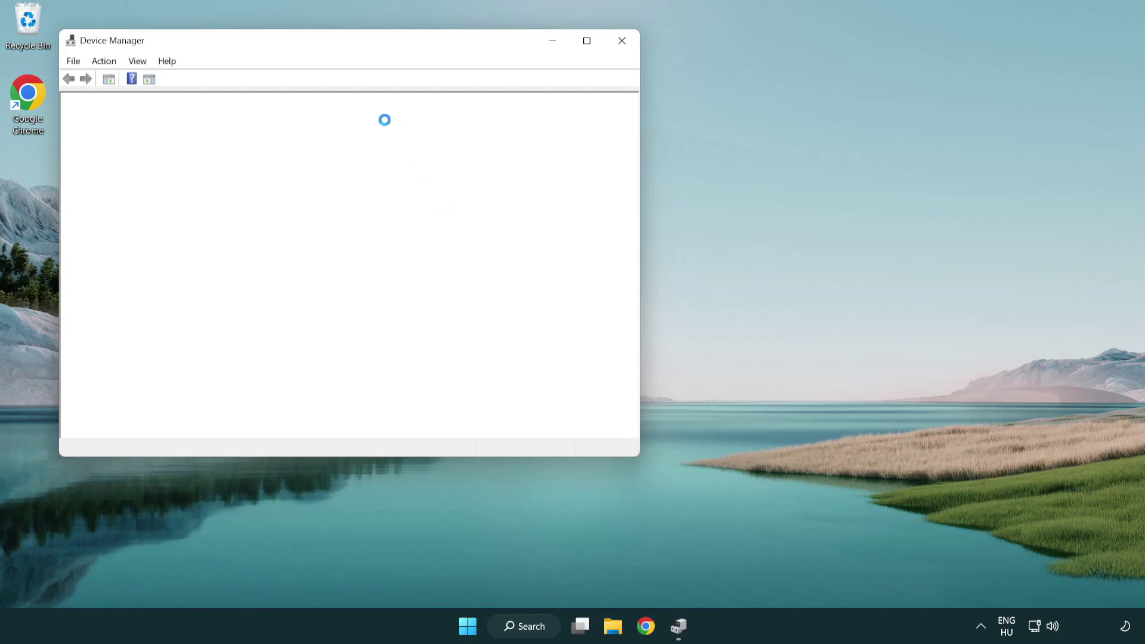
{"action": "left_click_drag", "start_coordinate": [316, 48], "coordinate": [504, 115]}
Step: Run an automatic driver update search for the VMware SVGA 3D display adapter, then close Device Manager
{"action": "left_click", "coordinate": [322, 238]}
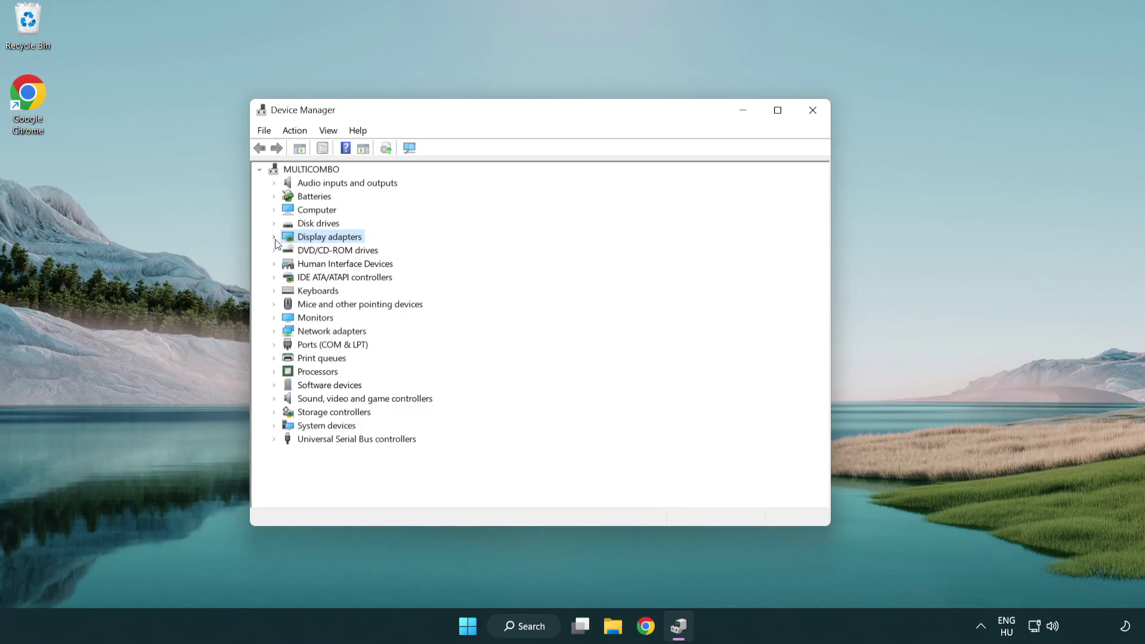
{"action": "left_click", "coordinate": [273, 237]}
{"action": "left_click", "coordinate": [339, 253]}
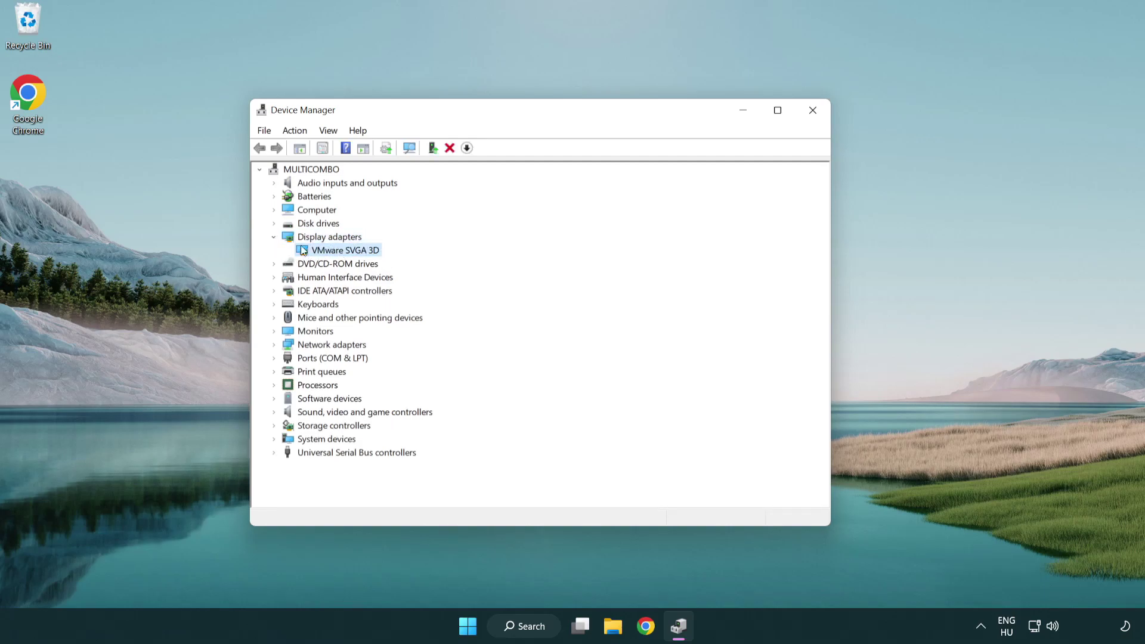
{"action": "right_click", "coordinate": [340, 253]}
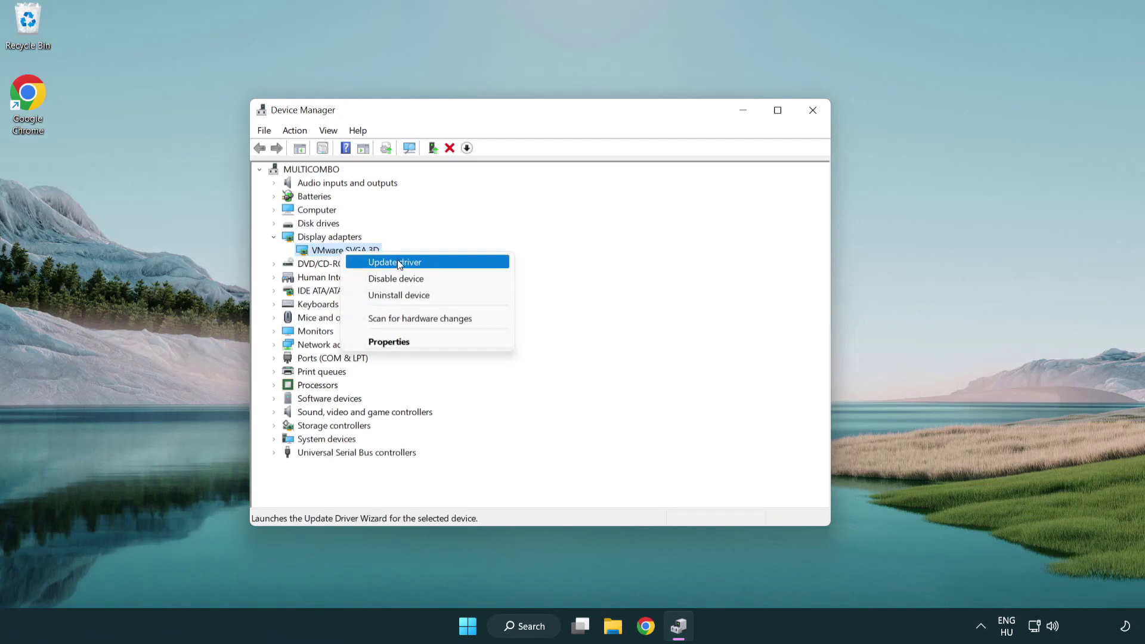
{"action": "left_click", "coordinate": [451, 263]}
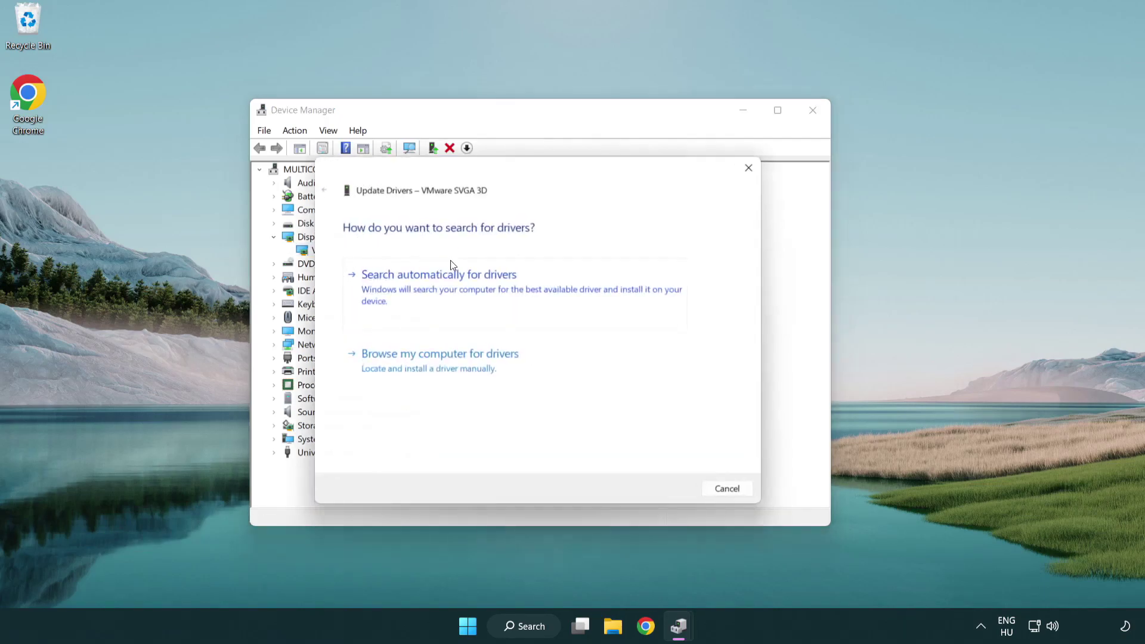
{"action": "left_click_drag", "start_coordinate": [477, 174], "coordinate": [501, 166]}
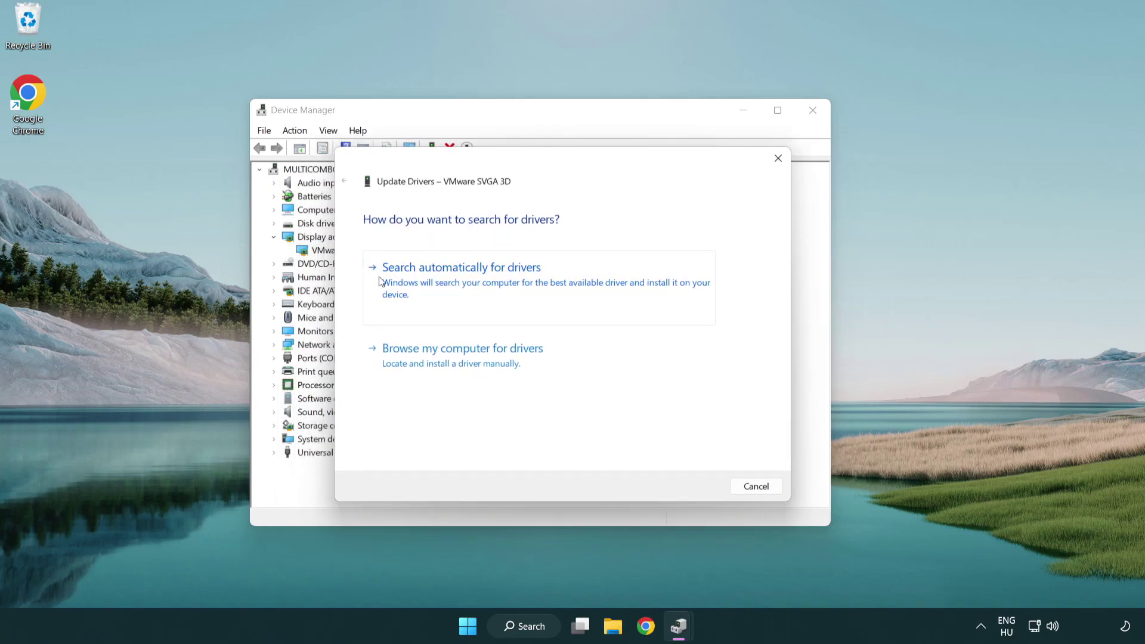
{"action": "left_click", "coordinate": [503, 282]}
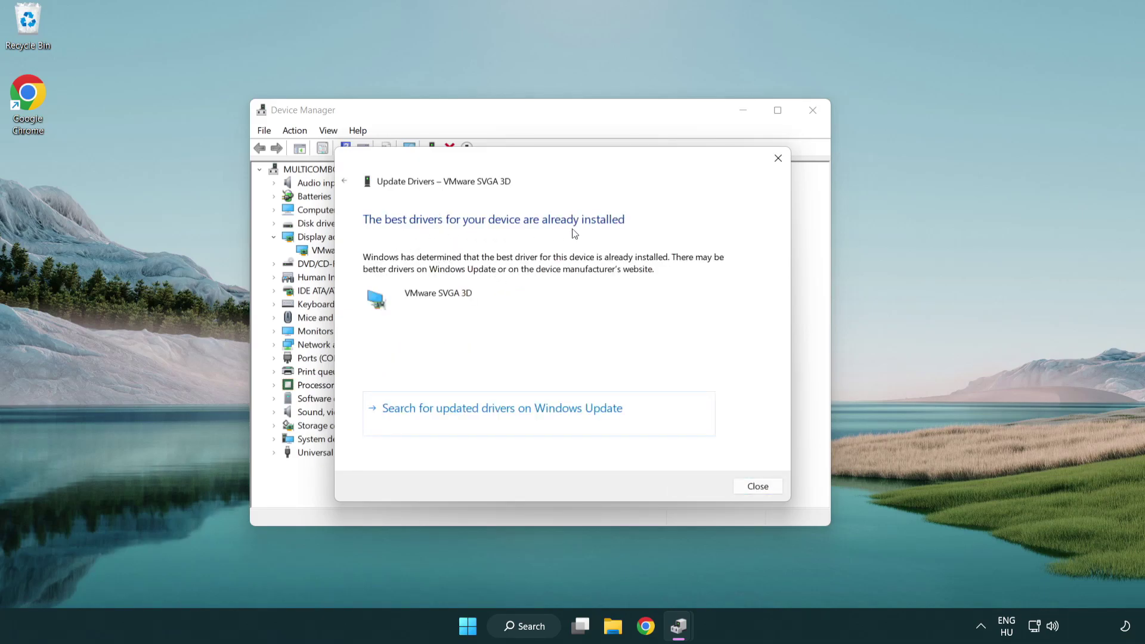
{"action": "left_click", "coordinate": [753, 492]}
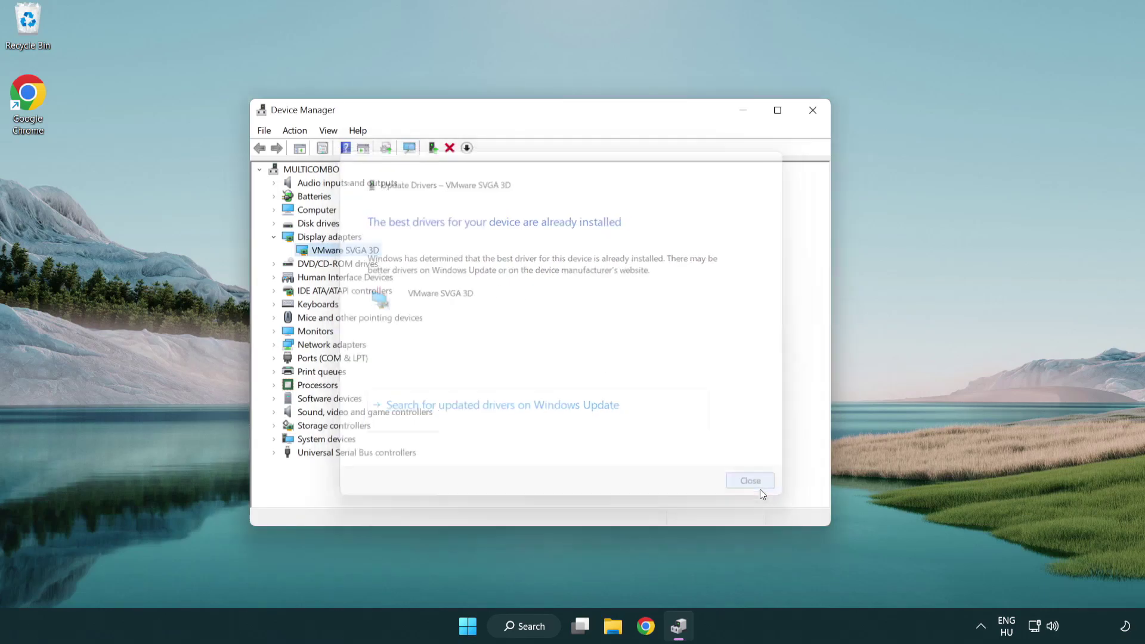
{"action": "left_click", "coordinate": [815, 114]}
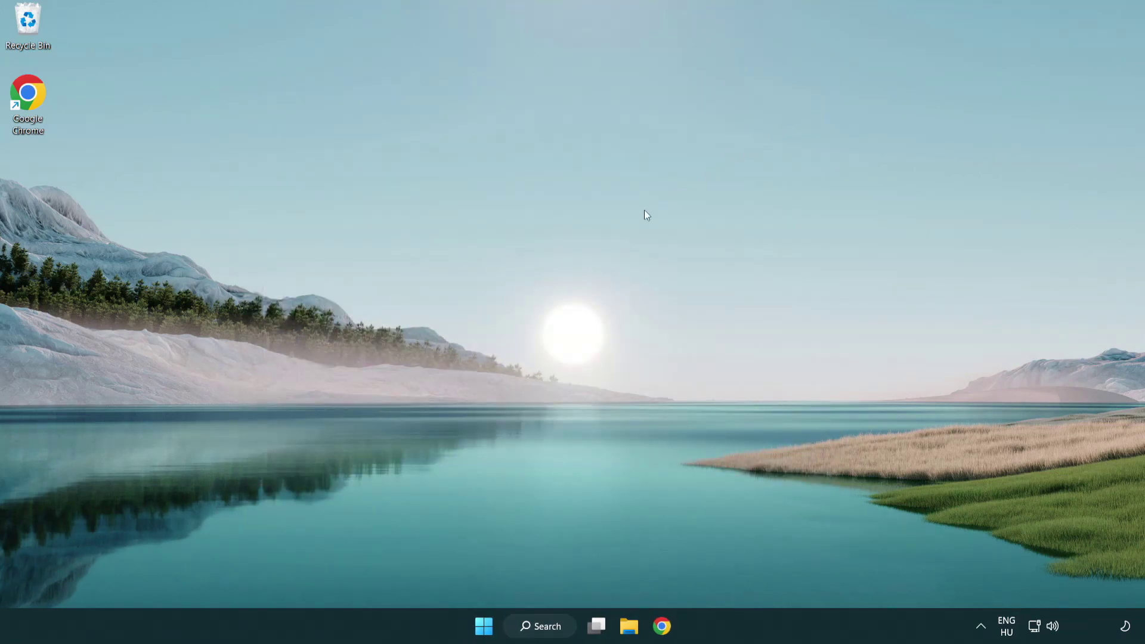
Step: Find the Windows Update settings by searching for "update", check for updates, and close Settings
{"action": "left_click", "coordinate": [552, 626]}
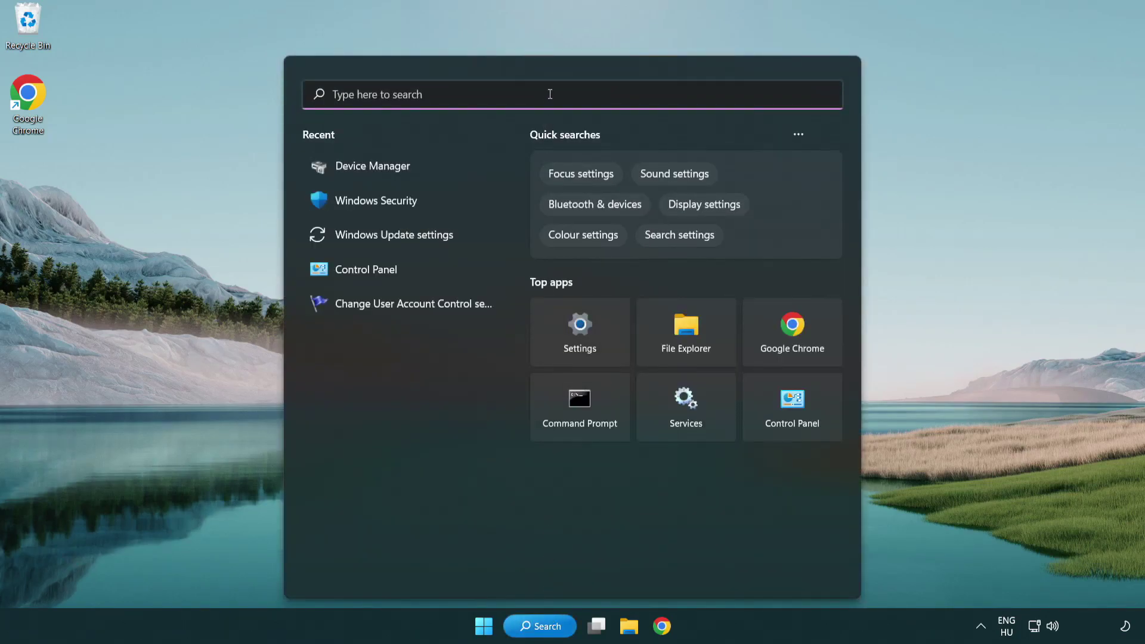
{"action": "type", "text": "update"}
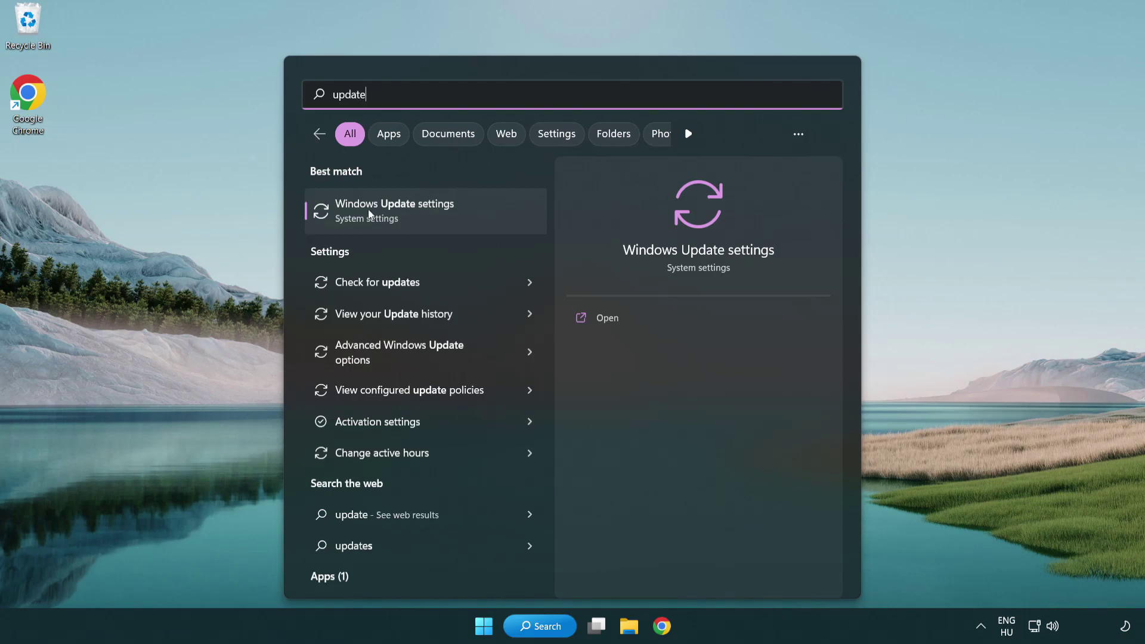
{"action": "left_click", "coordinate": [447, 216]}
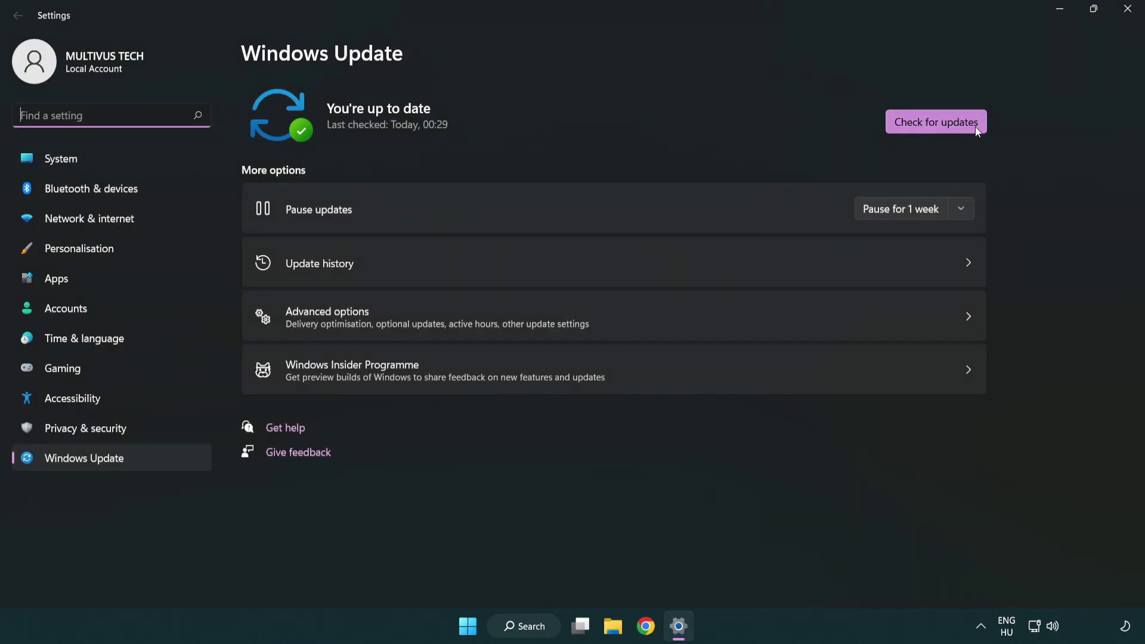
{"action": "left_click", "coordinate": [958, 127]}
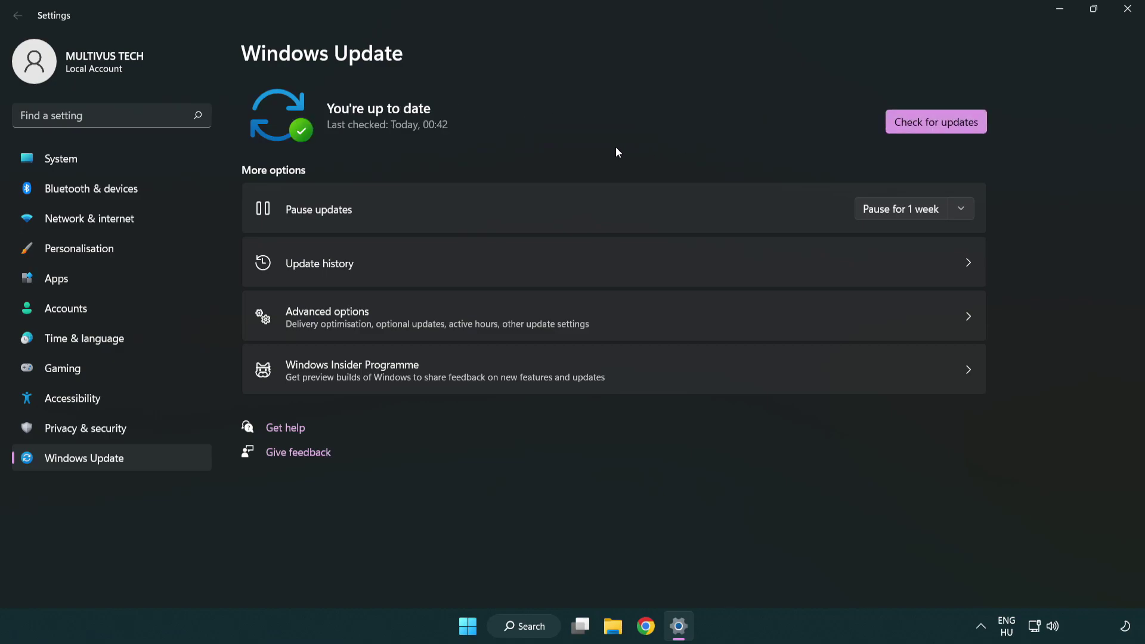
{"action": "left_click", "coordinate": [1123, 18]}
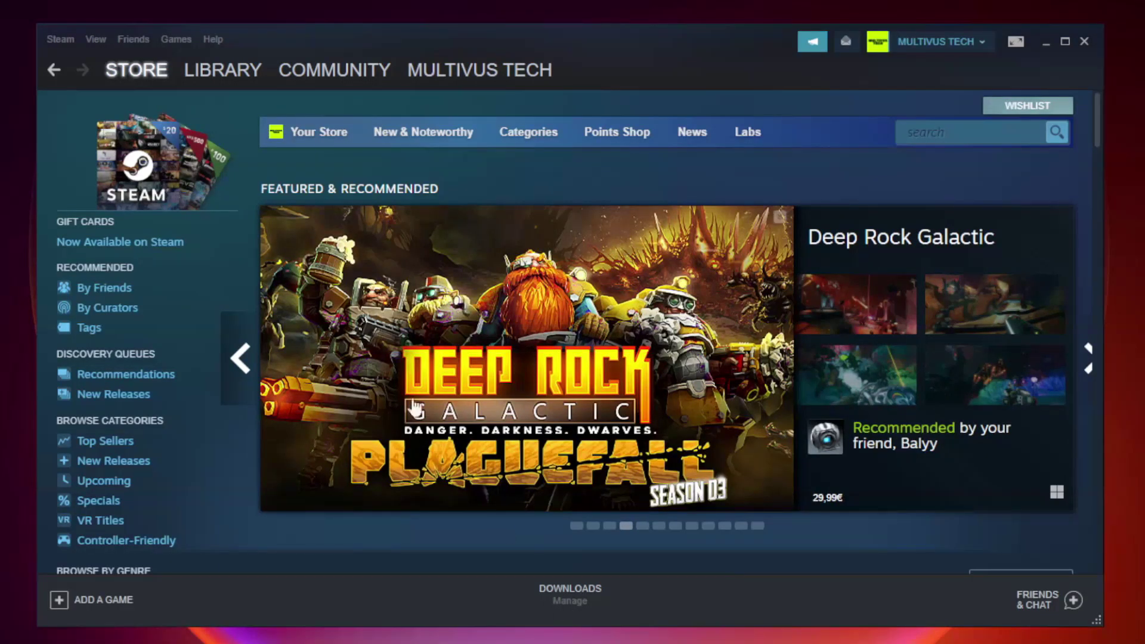
Step: Switch to Steam and verify the integrity of the local game files of YOUR NOT WORKING GAME from the library
{"action": "mouse_move", "coordinate": [242, 74]}
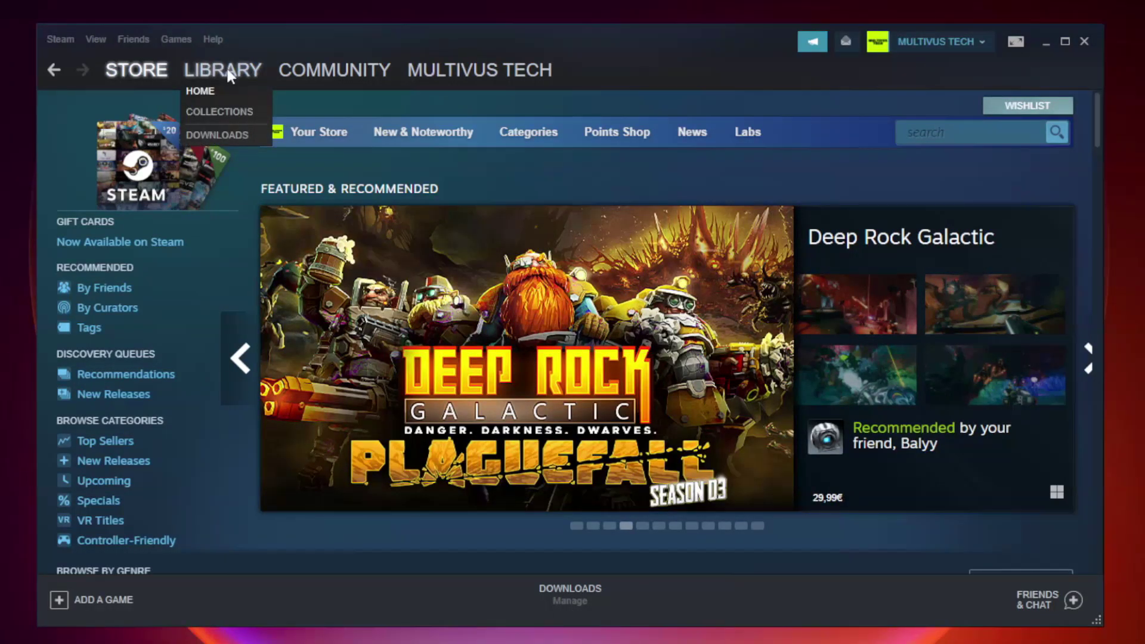
{"action": "left_click", "coordinate": [231, 76]}
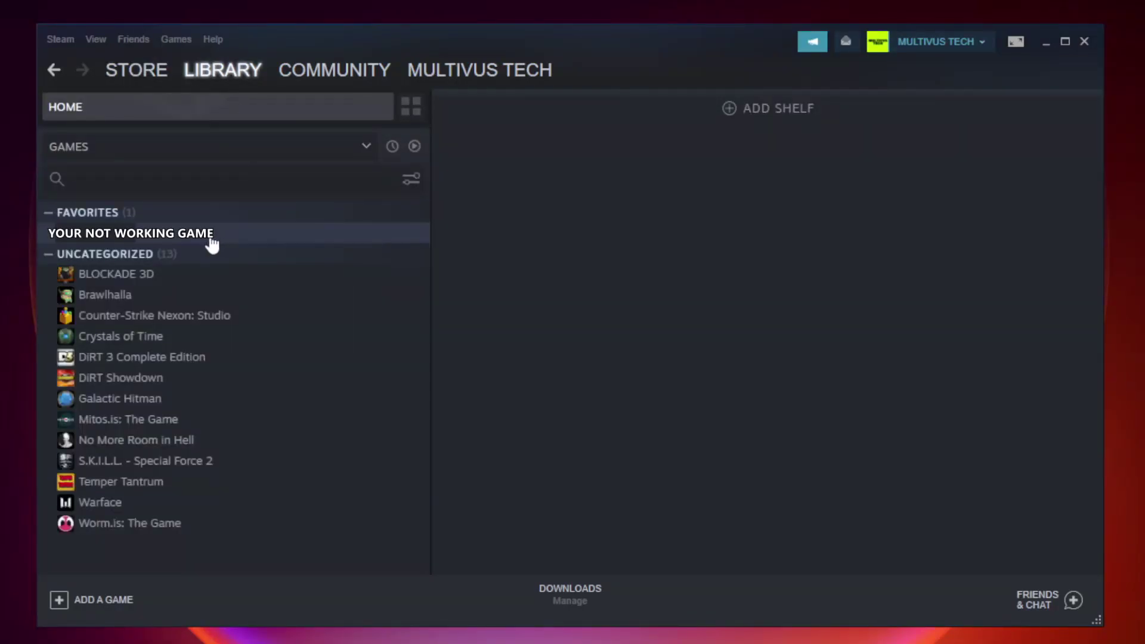
{"action": "right_click", "coordinate": [248, 238]}
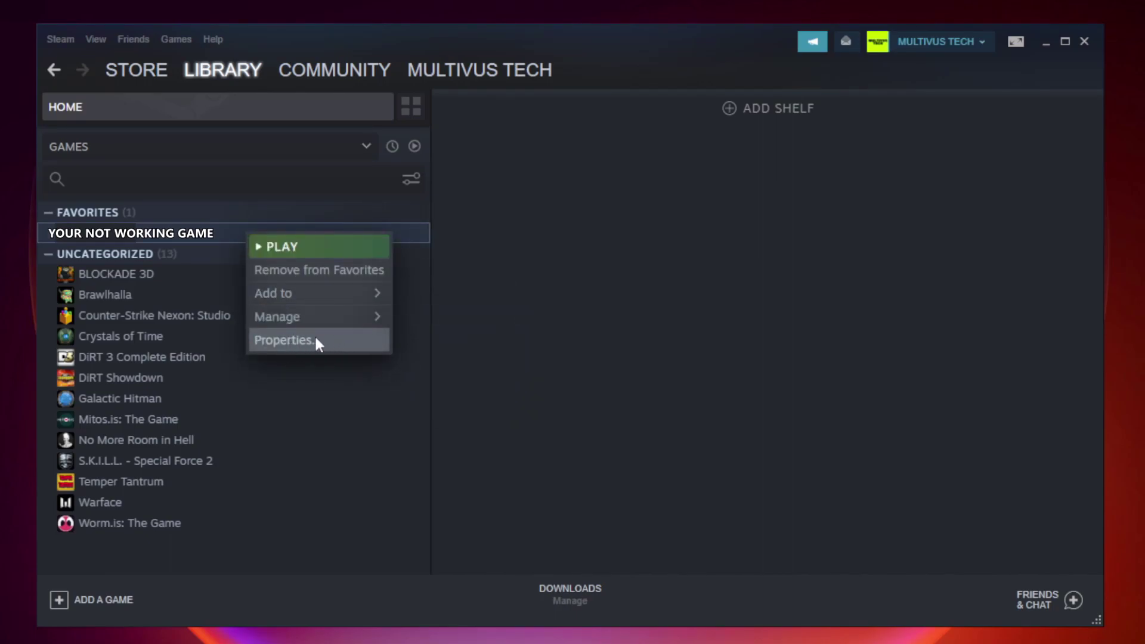
{"action": "left_click", "coordinate": [283, 341]}
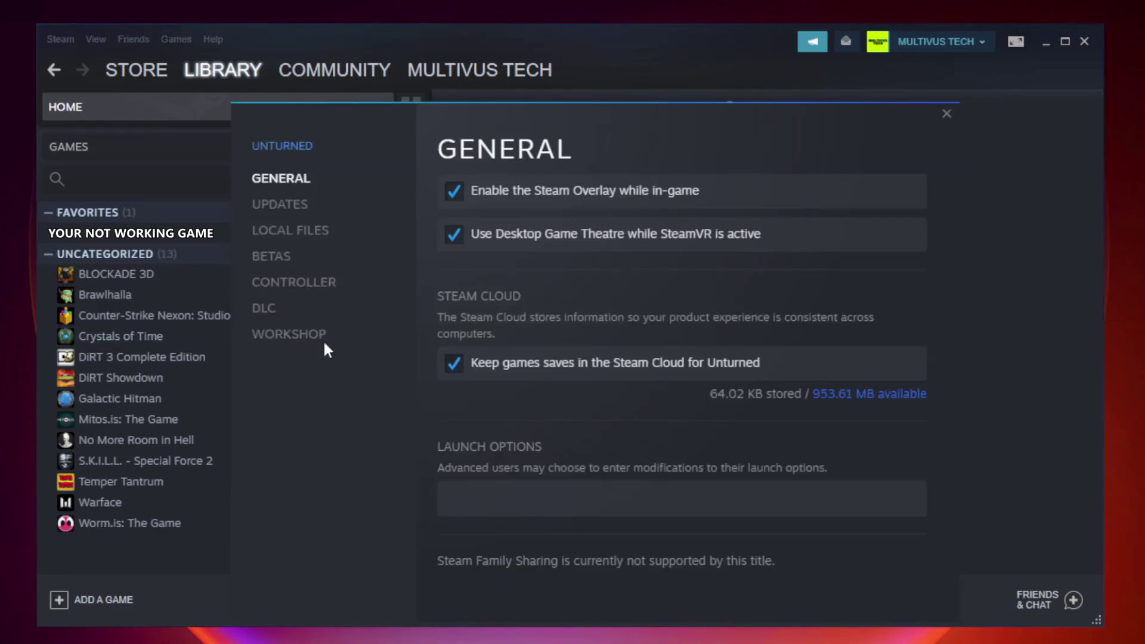
{"action": "left_click", "coordinate": [303, 235]}
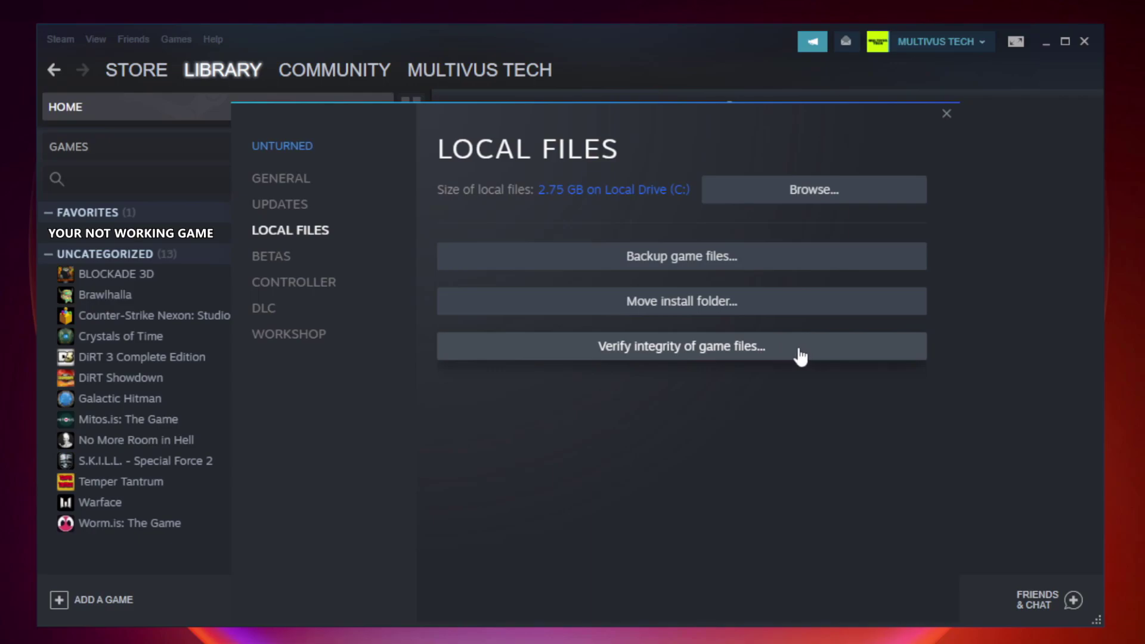
{"action": "left_click", "coordinate": [692, 355]}
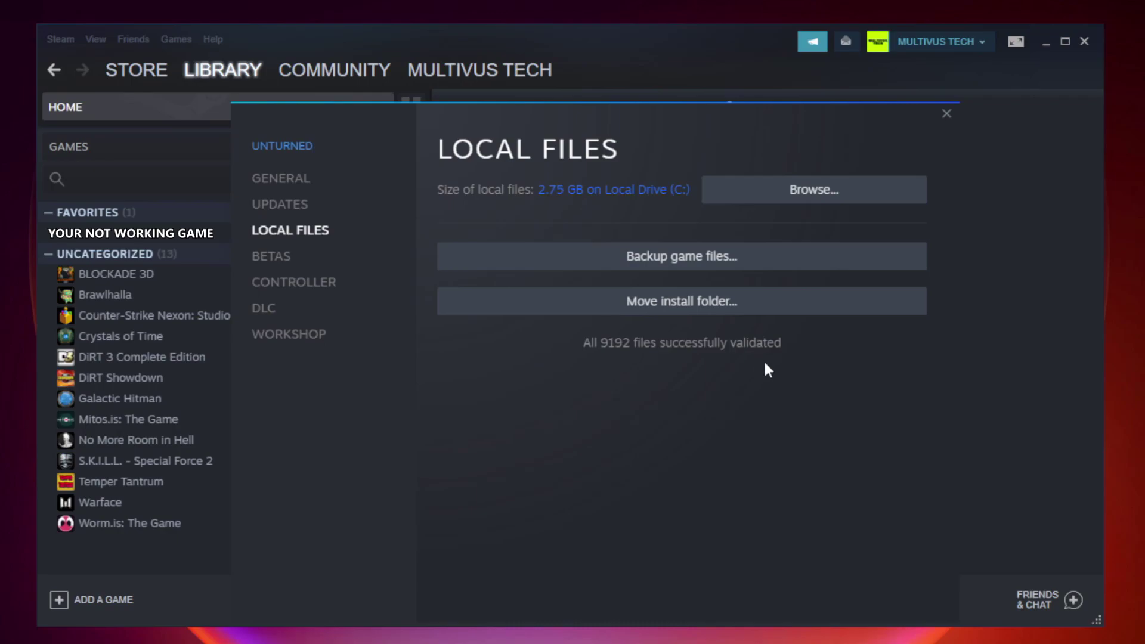
Step: Browse to the game's install folder and open the properties of the YOUR NOT WORKING GAME shortcut
{"action": "left_click", "coordinate": [818, 200]}
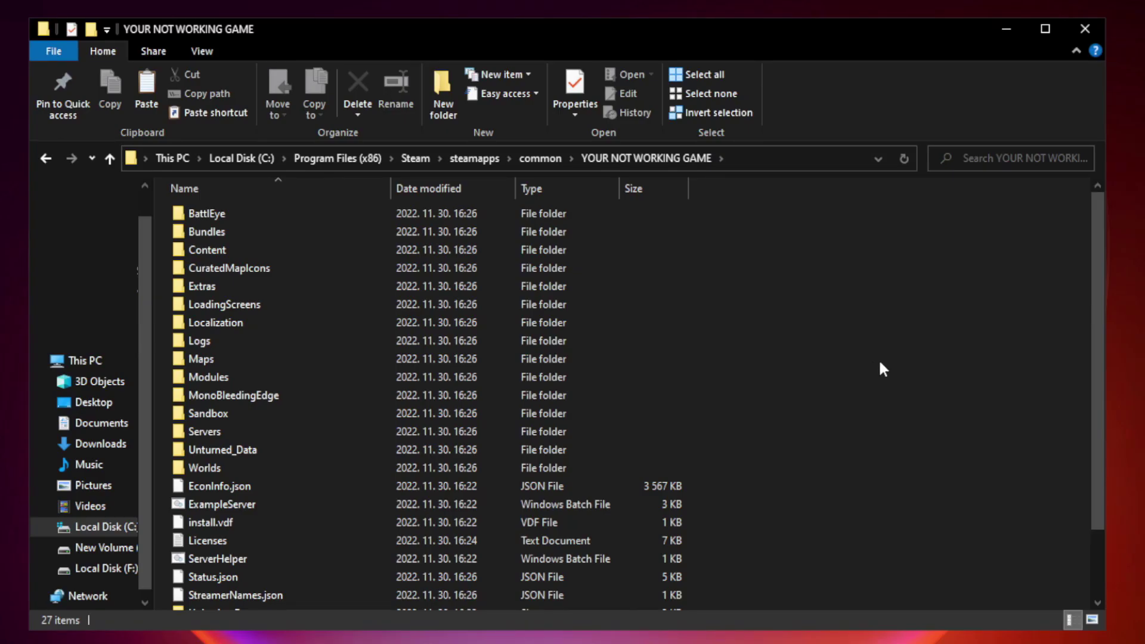
{"action": "left_click_drag", "start_coordinate": [1099, 313], "coordinate": [1099, 411]}
{"action": "left_click", "coordinate": [382, 600]}
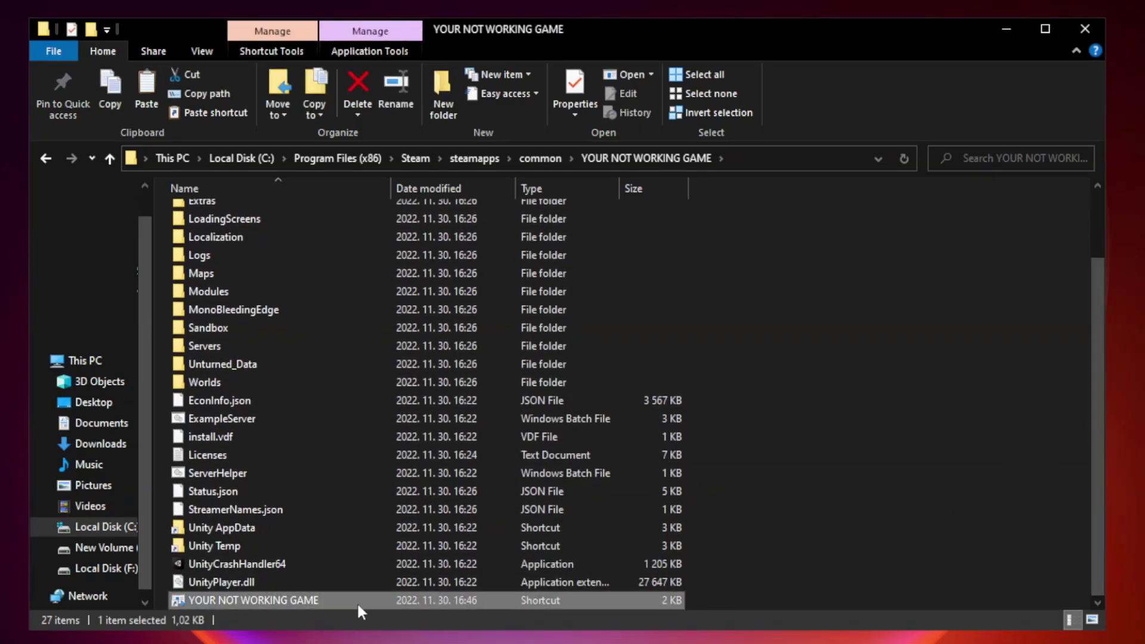
{"action": "right_click", "coordinate": [389, 603]}
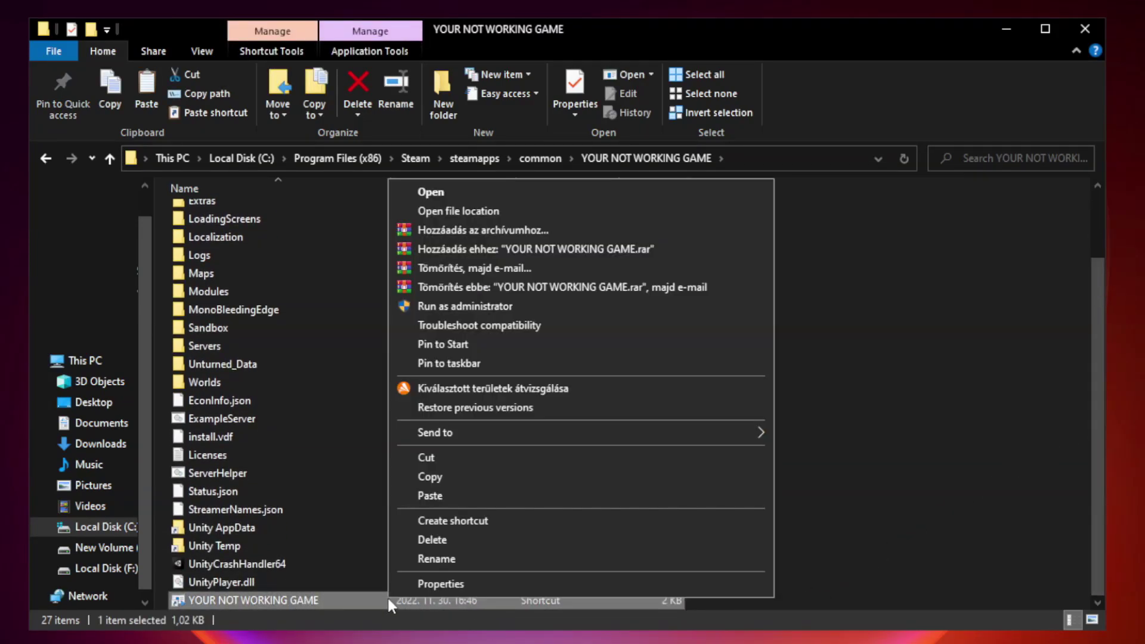
{"action": "left_click", "coordinate": [575, 584]}
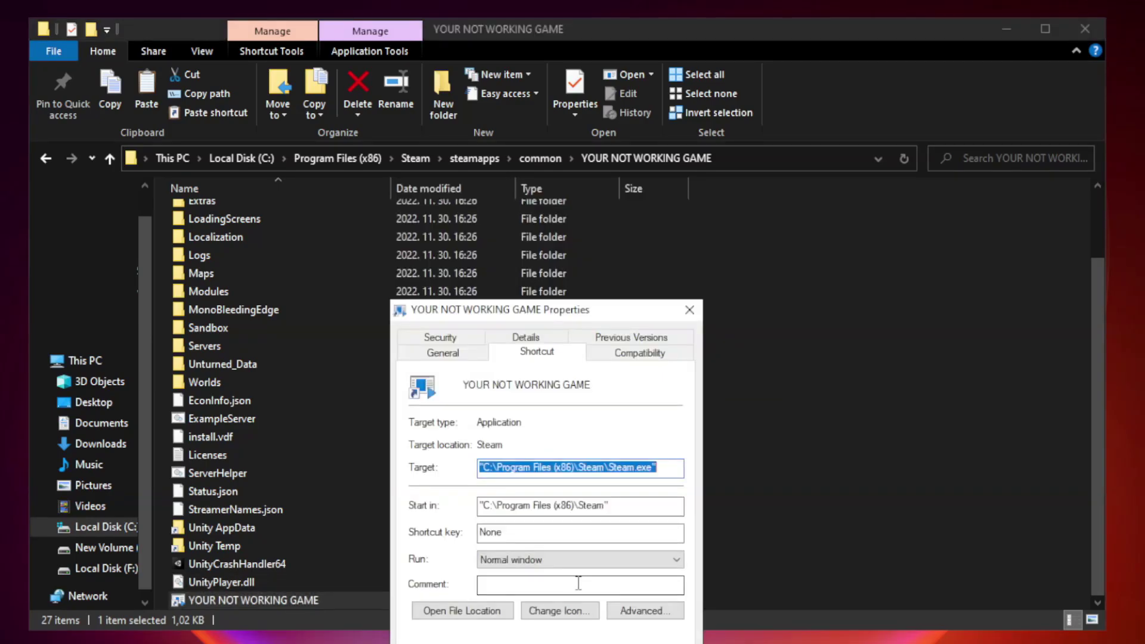
{"action": "left_click_drag", "start_coordinate": [565, 321], "coordinate": [570, 135]}
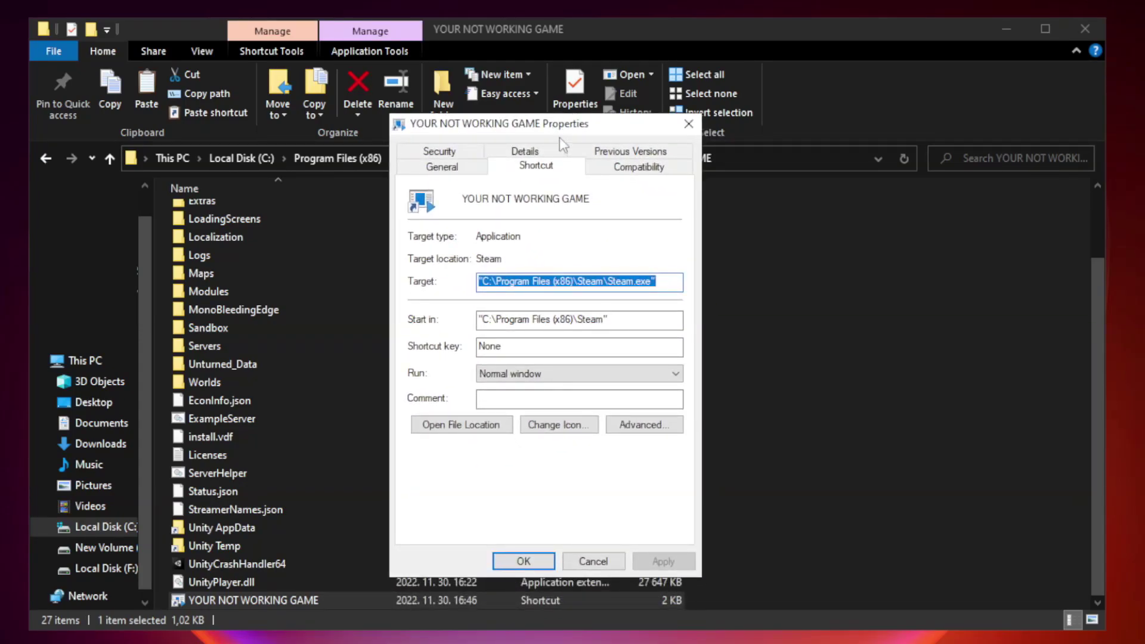
Step: Set the shortcut to Windows 8 compatibility mode, disabled fullscreen optimizations and running as administrator, save the settings and close the folder
{"action": "left_click", "coordinate": [637, 170]}
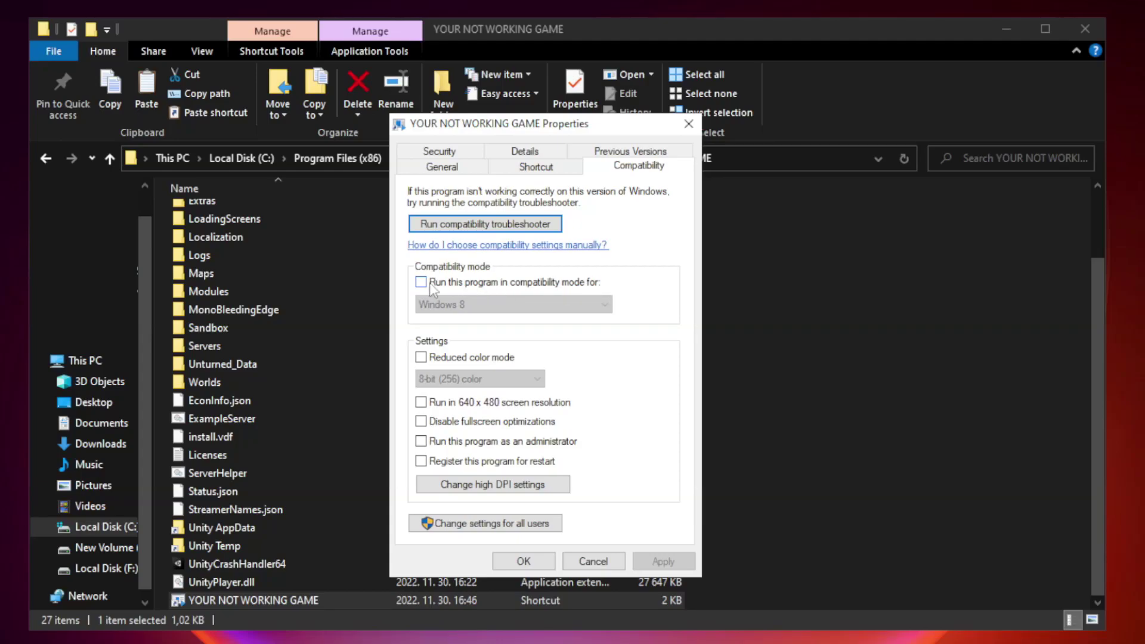
{"action": "left_click", "coordinate": [454, 284]}
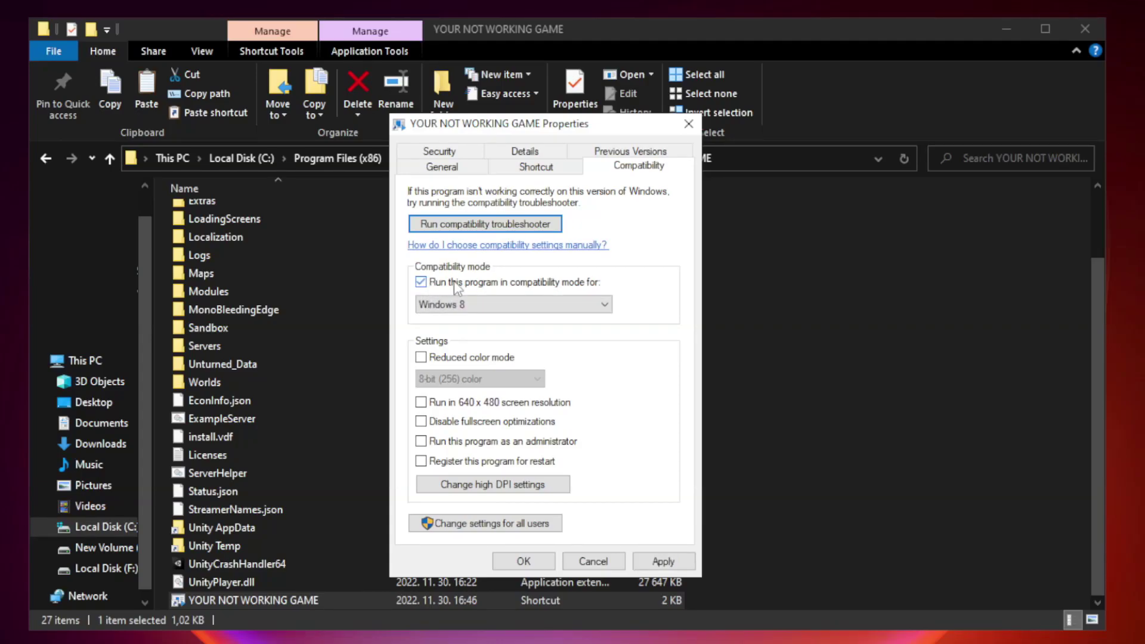
{"action": "left_click", "coordinate": [511, 305]}
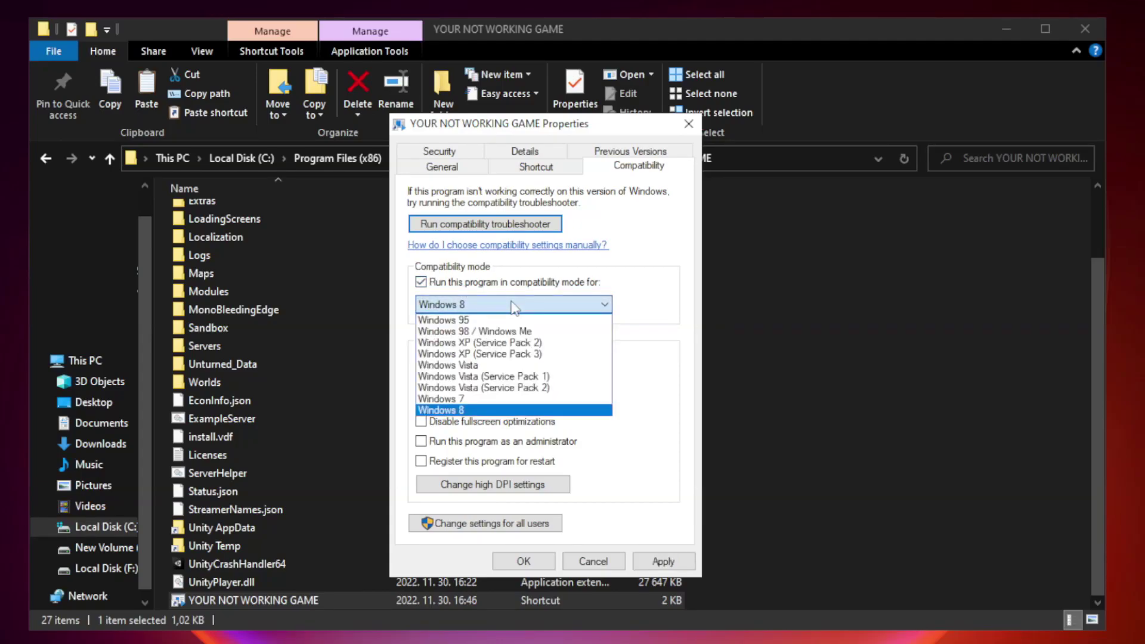
{"action": "left_click", "coordinate": [484, 410]}
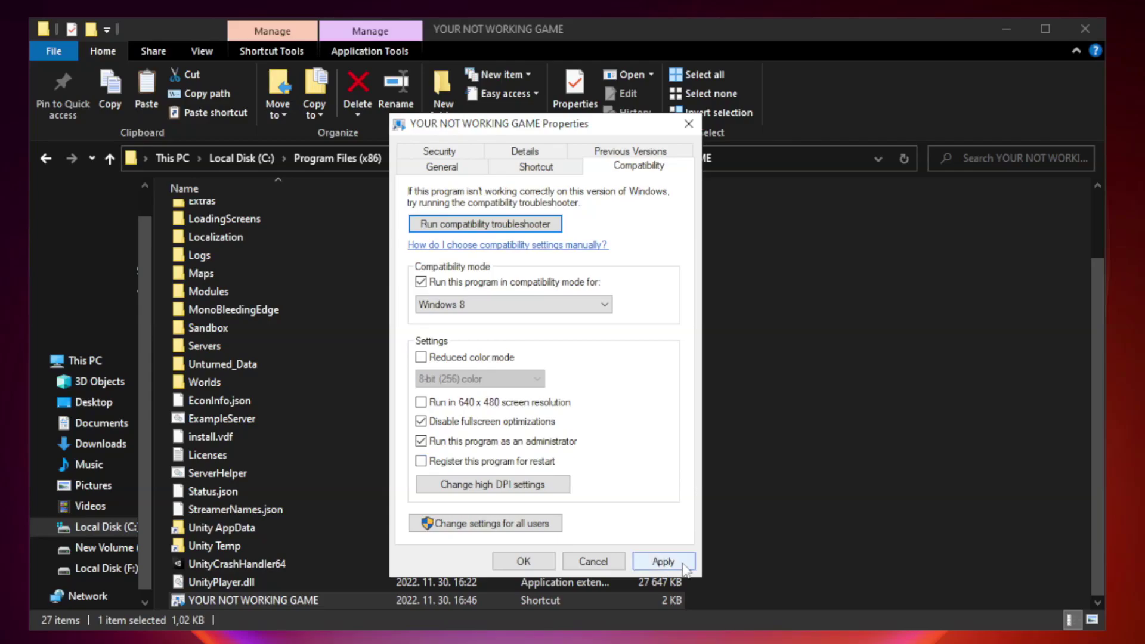
{"action": "left_click", "coordinate": [663, 561]}
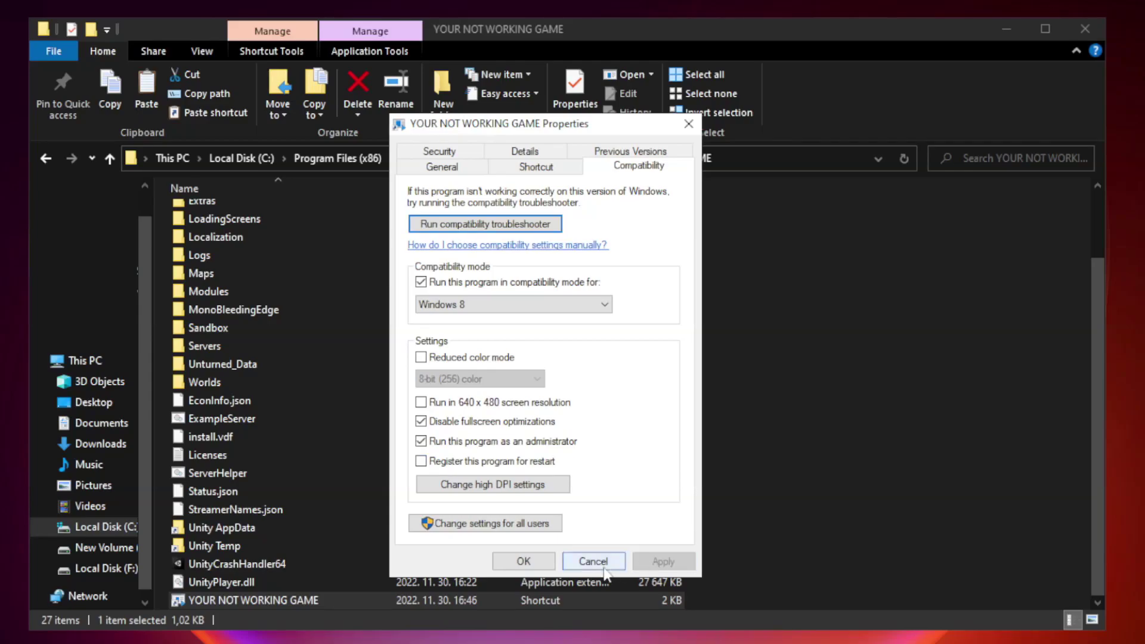
{"action": "left_click", "coordinate": [523, 561]}
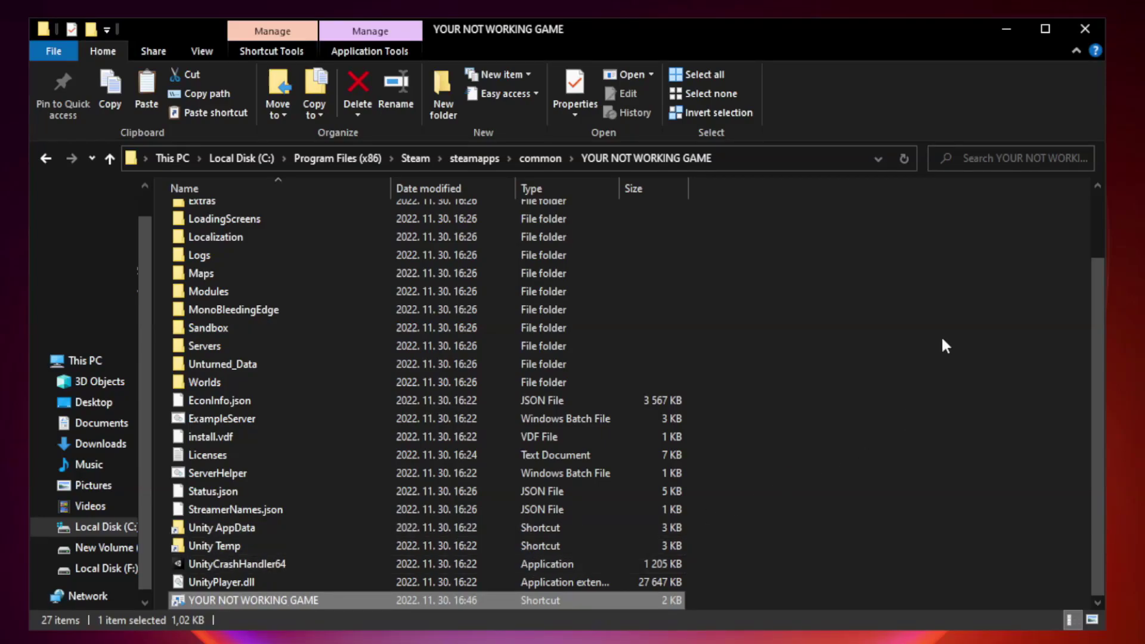
{"action": "left_click", "coordinate": [1084, 30]}
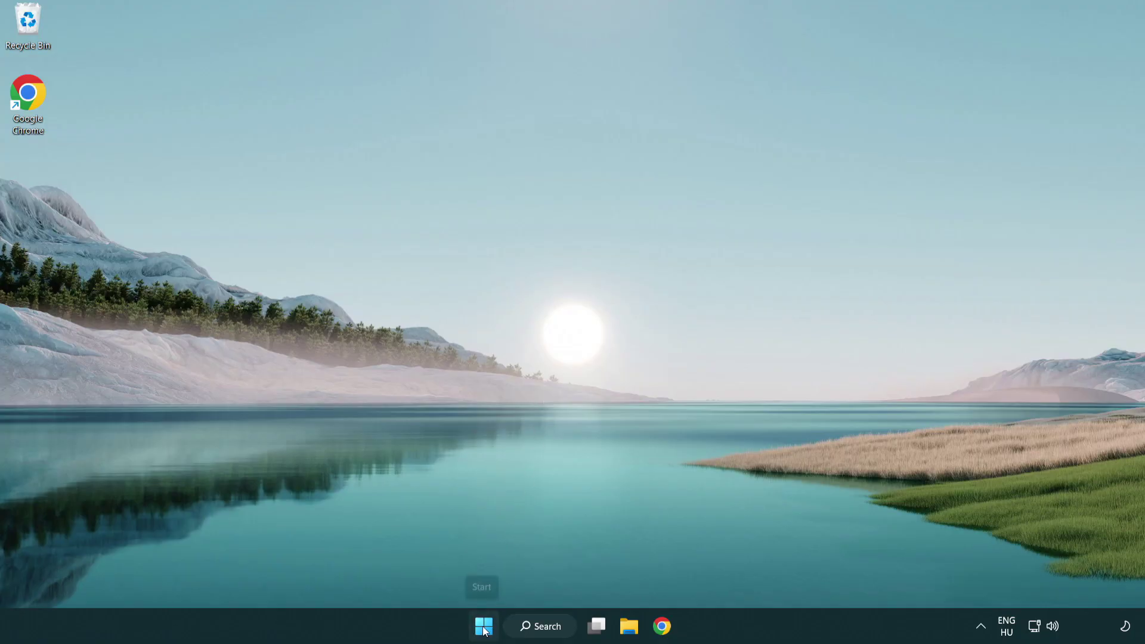
Step: In Task Manager, disable the startup apps Terminal, Phone Link, Cortana and Windows Security notification, and close Task Manager
{"action": "right_click", "coordinate": [483, 629]}
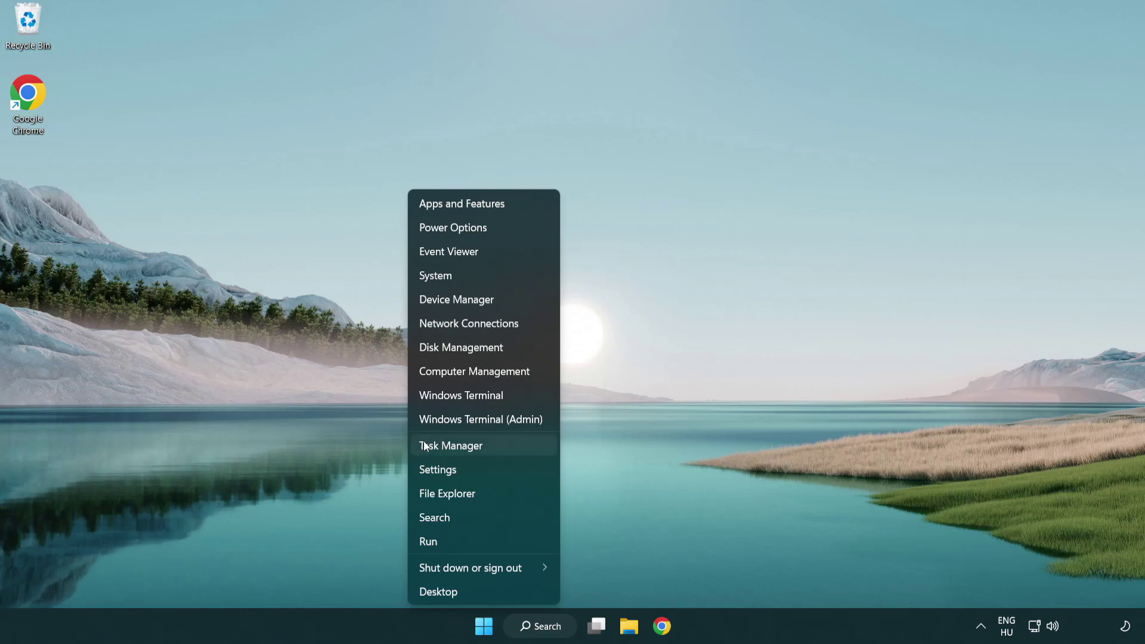
{"action": "left_click", "coordinate": [506, 452]}
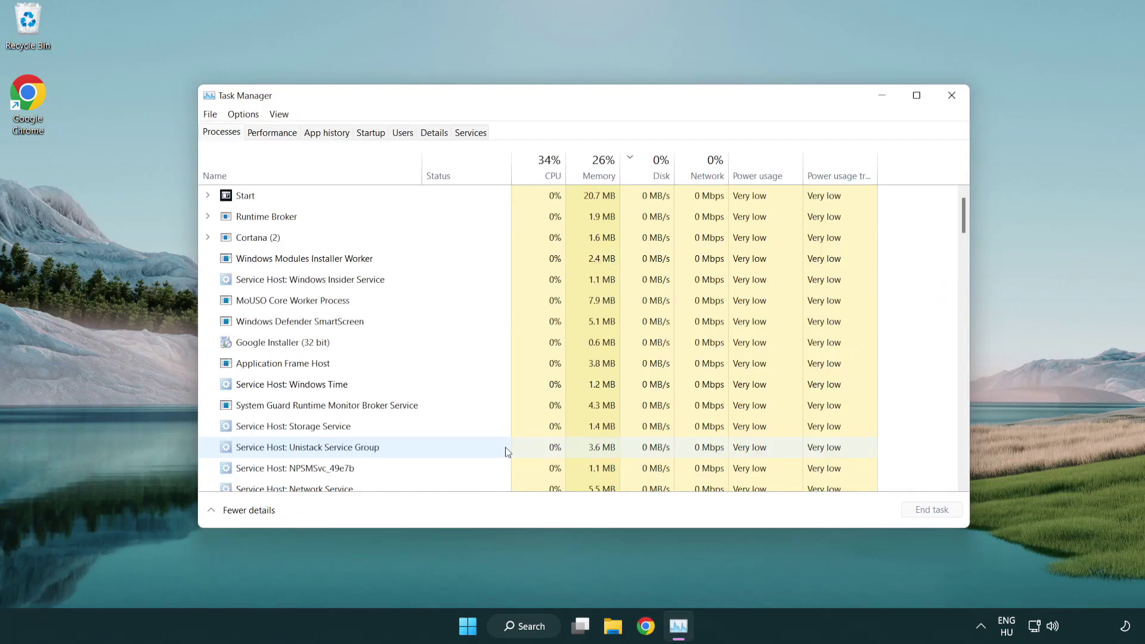
{"action": "left_click", "coordinate": [375, 137]}
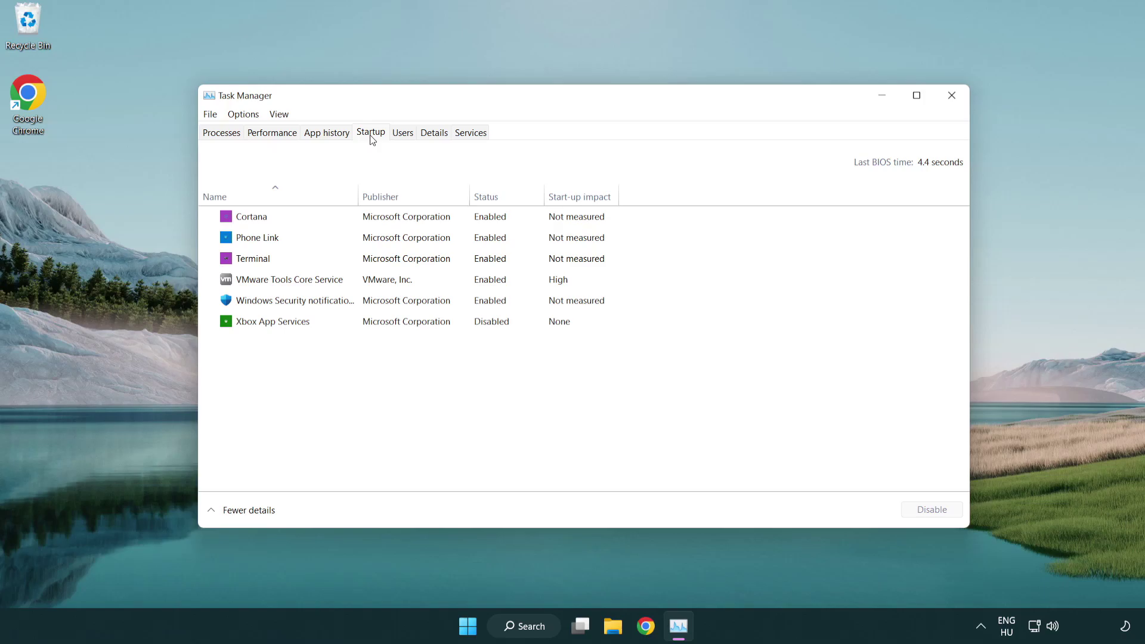
{"action": "left_click", "coordinate": [377, 261]}
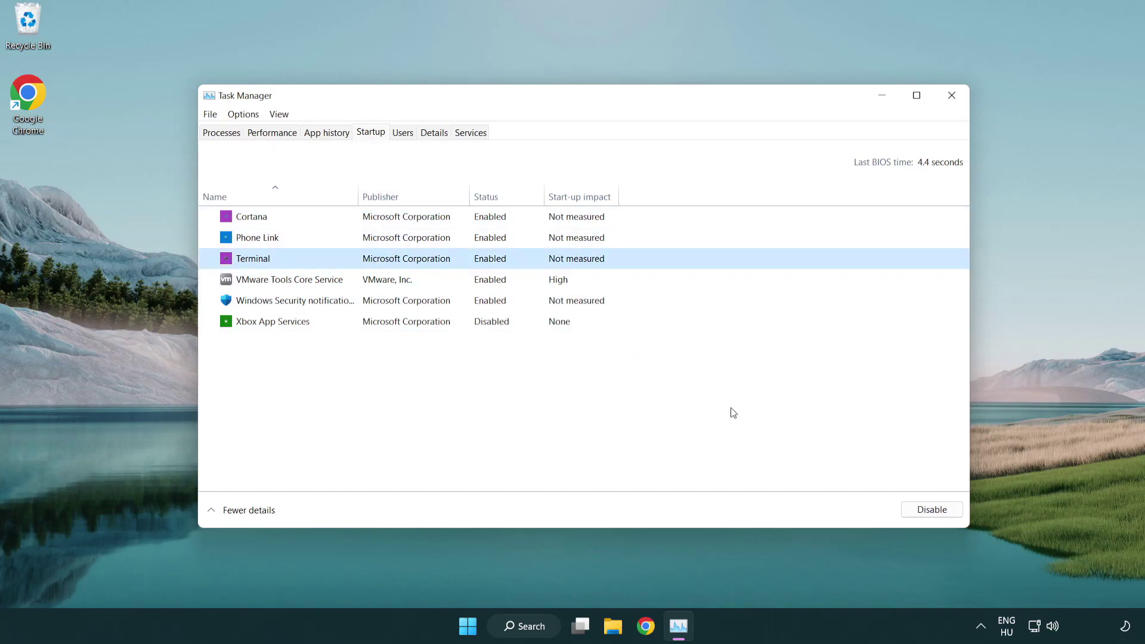
{"action": "left_click", "coordinate": [911, 509]}
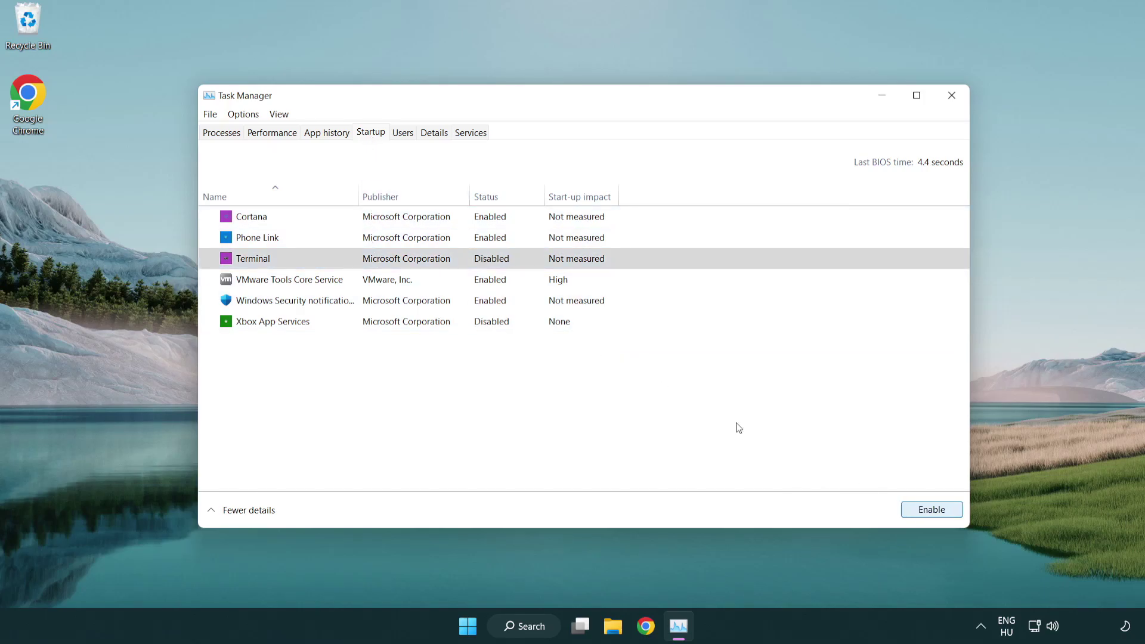
{"action": "left_click", "coordinate": [478, 242]}
{"action": "left_click", "coordinate": [932, 513]}
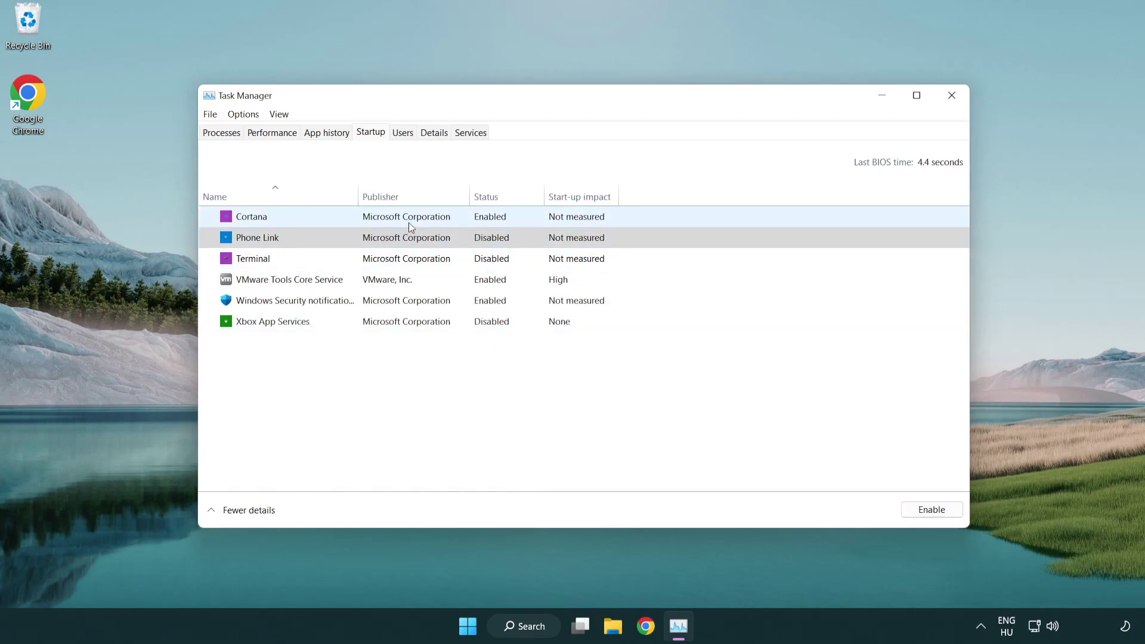
{"action": "left_click", "coordinate": [409, 223]}
{"action": "left_click", "coordinate": [920, 508]}
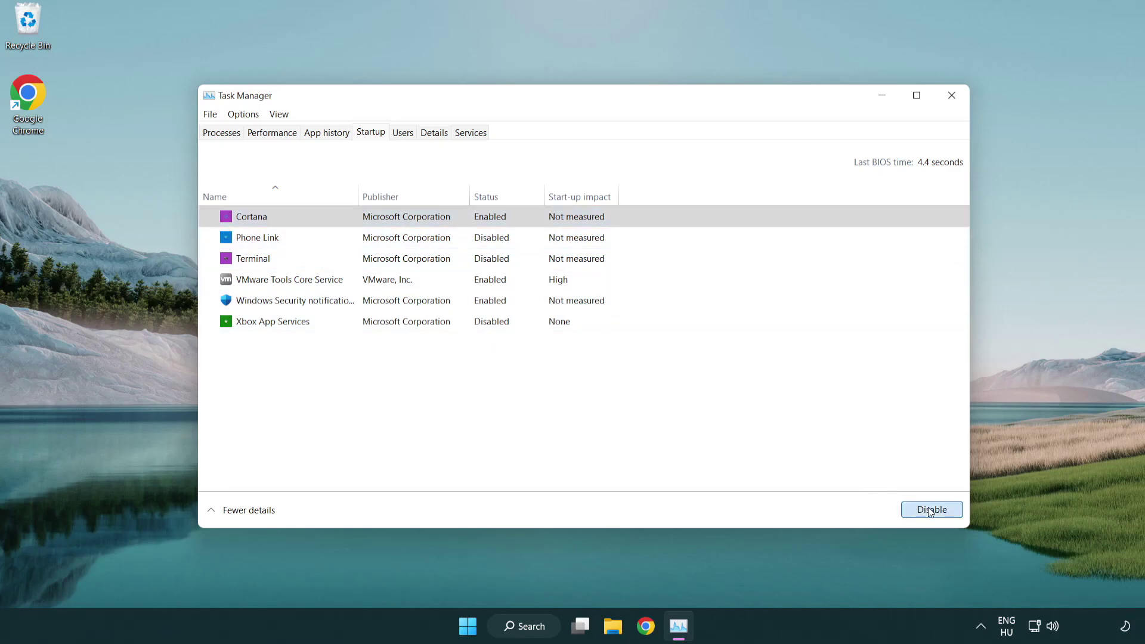
{"action": "left_click", "coordinate": [545, 308]}
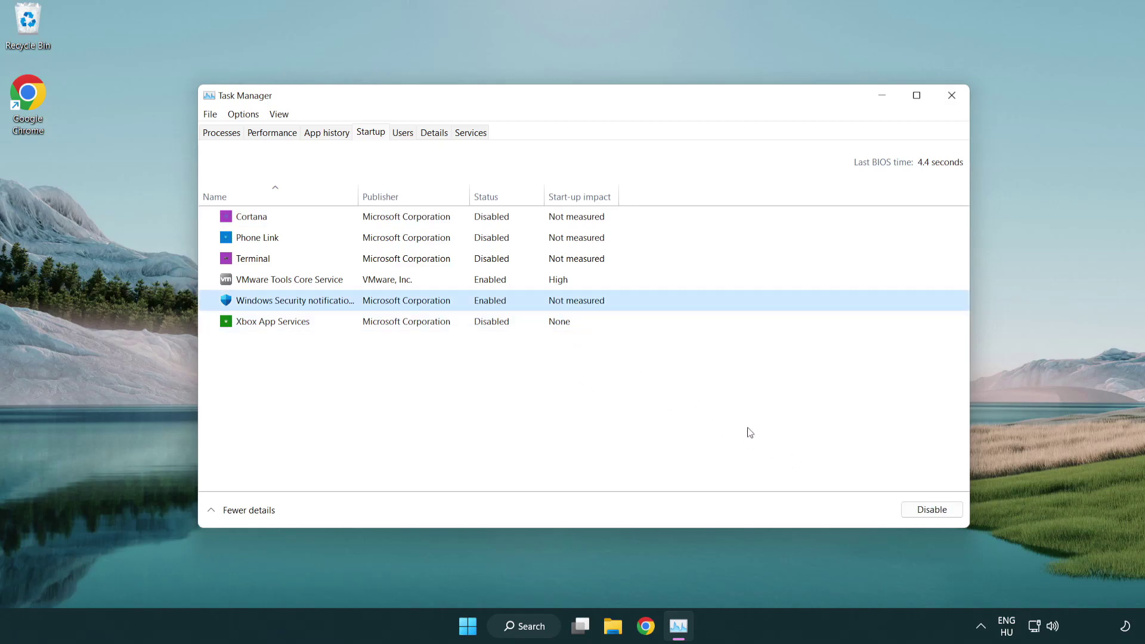
{"action": "left_click", "coordinate": [927, 512]}
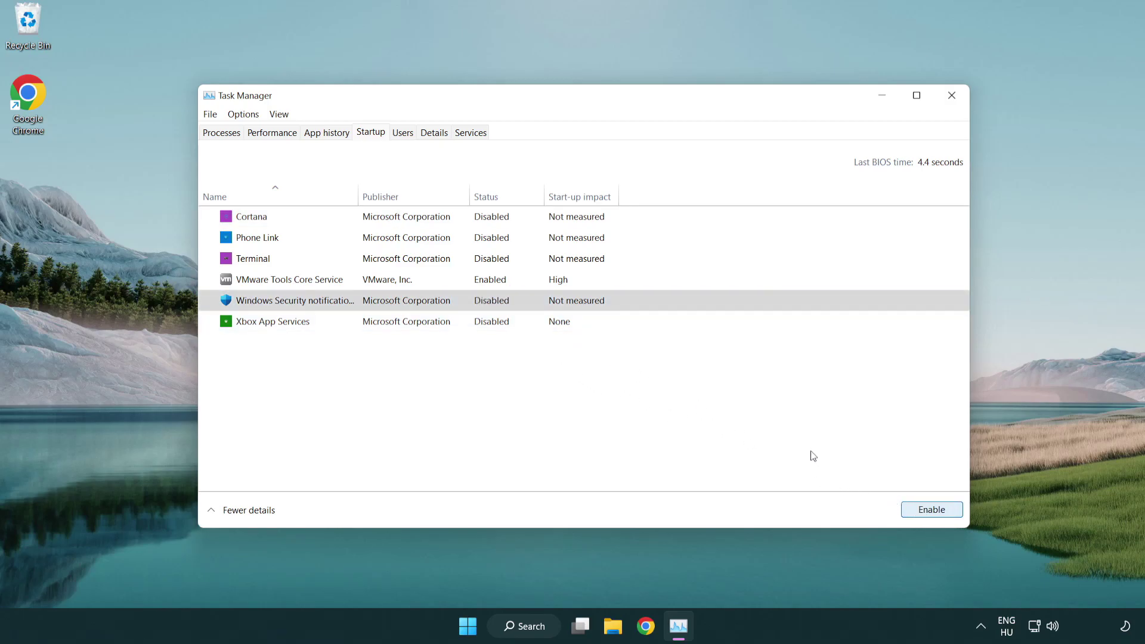
{"action": "left_click", "coordinate": [951, 97]}
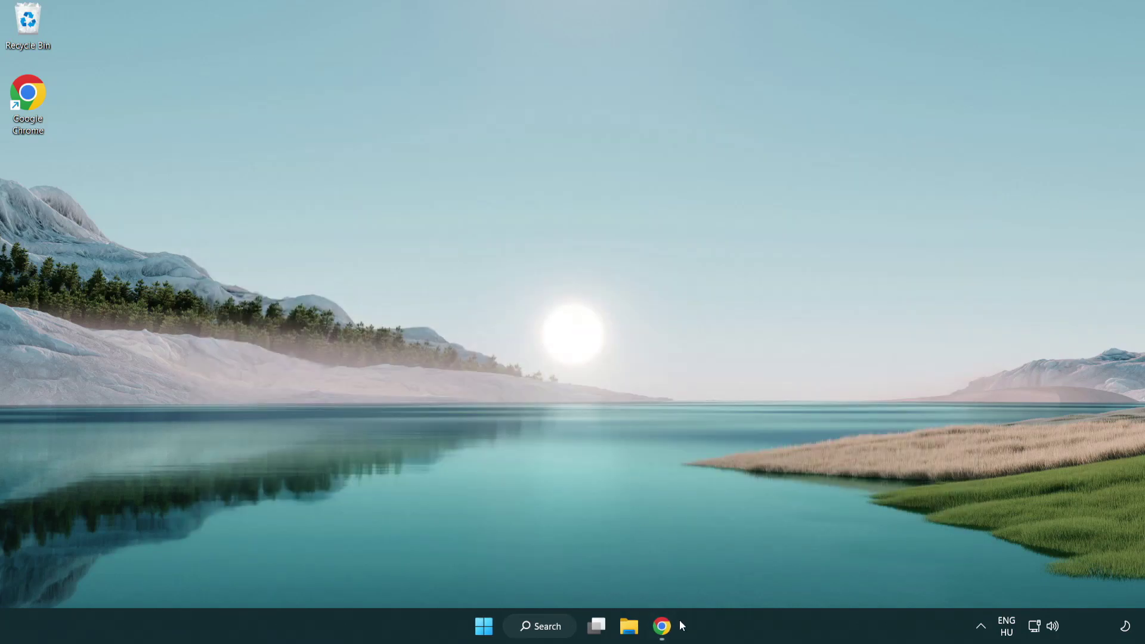
Step: Switch to Chrome and download the English DirectX End-User Runtime Web Installer from the Microsoft Download Center page
{"action": "left_click", "coordinate": [662, 627]}
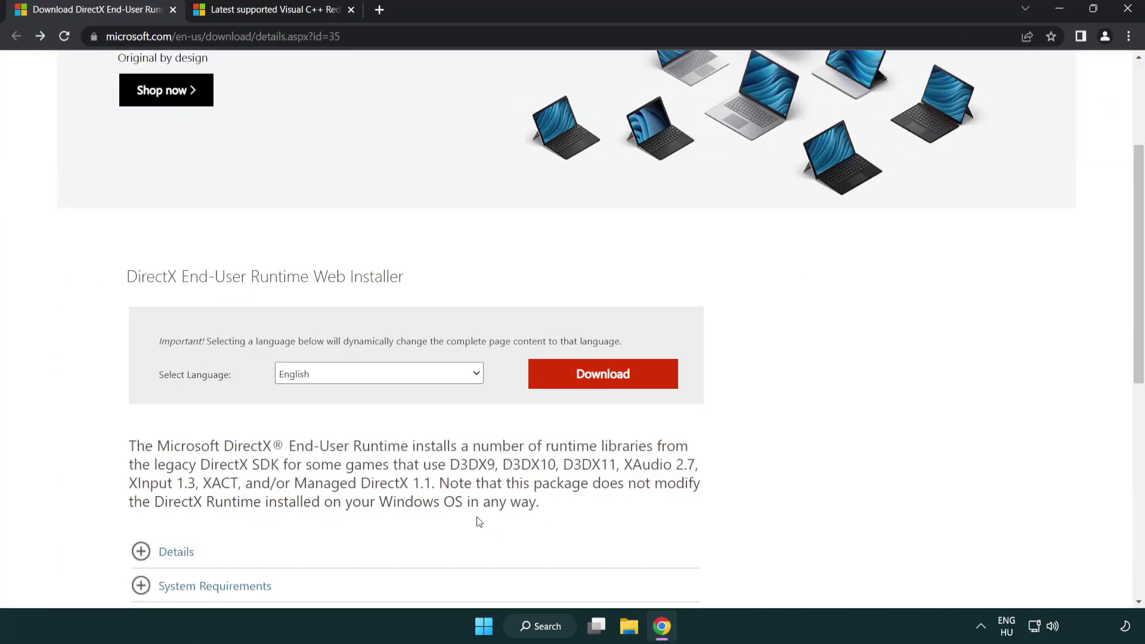
{"action": "scroll", "coordinate": [477, 522], "scroll_direction": "up", "scroll_amount": 4}
{"action": "left_click_drag", "start_coordinate": [372, 36], "coordinate": [122, 35]}
{"action": "left_click", "coordinate": [167, 32]}
{"action": "left_click", "coordinate": [1094, 260]}
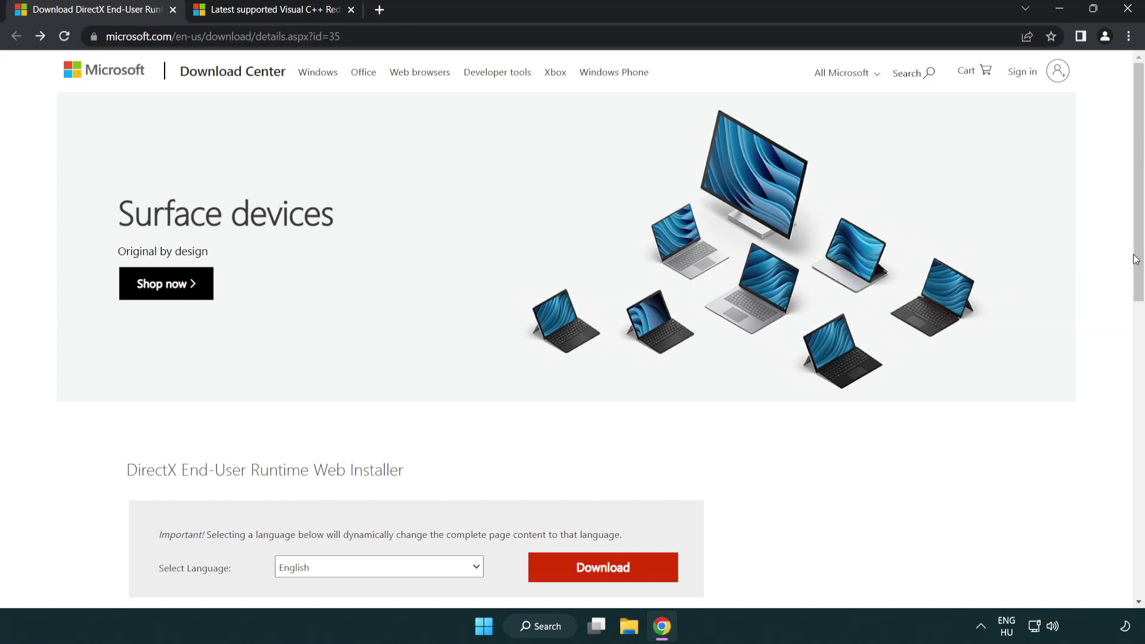
{"action": "scroll", "coordinate": [1135, 260], "scroll_direction": "down", "scroll_amount": 3}
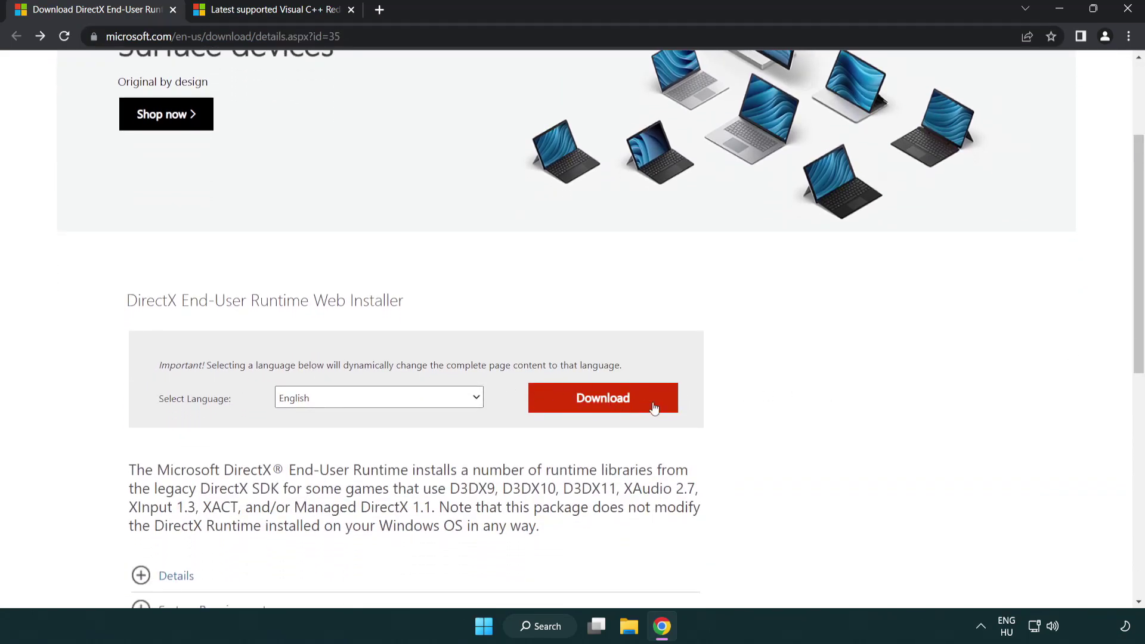
{"action": "left_click", "coordinate": [602, 409]}
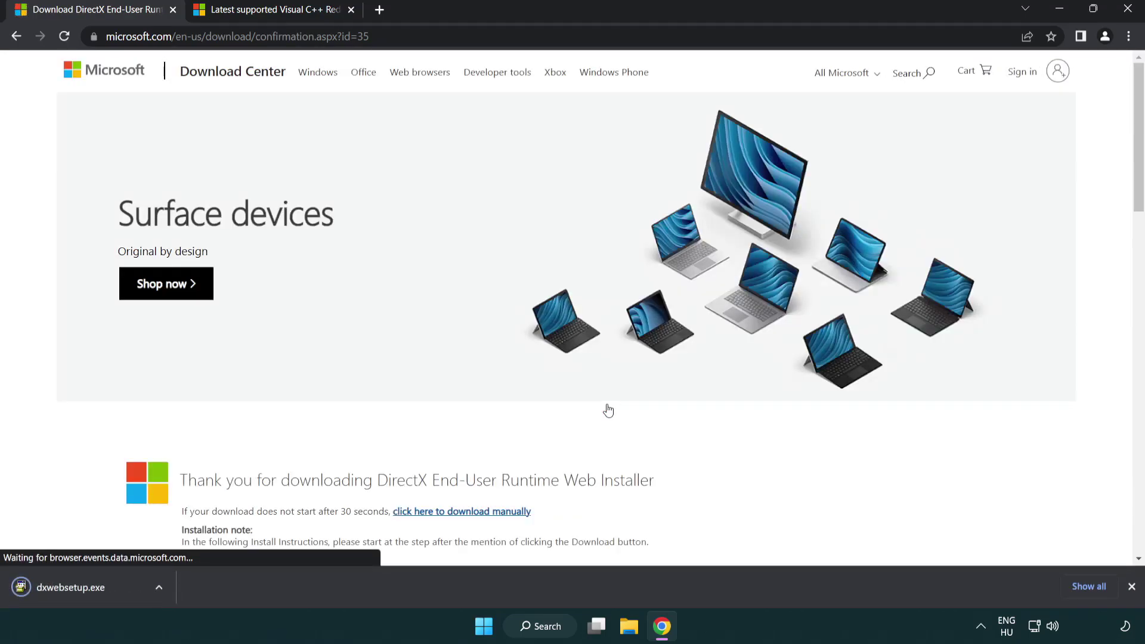
Step: Run dxwebsetup.exe, accept the license agreement and go through the DirectX setup until it is finished
{"action": "left_click", "coordinate": [74, 590]}
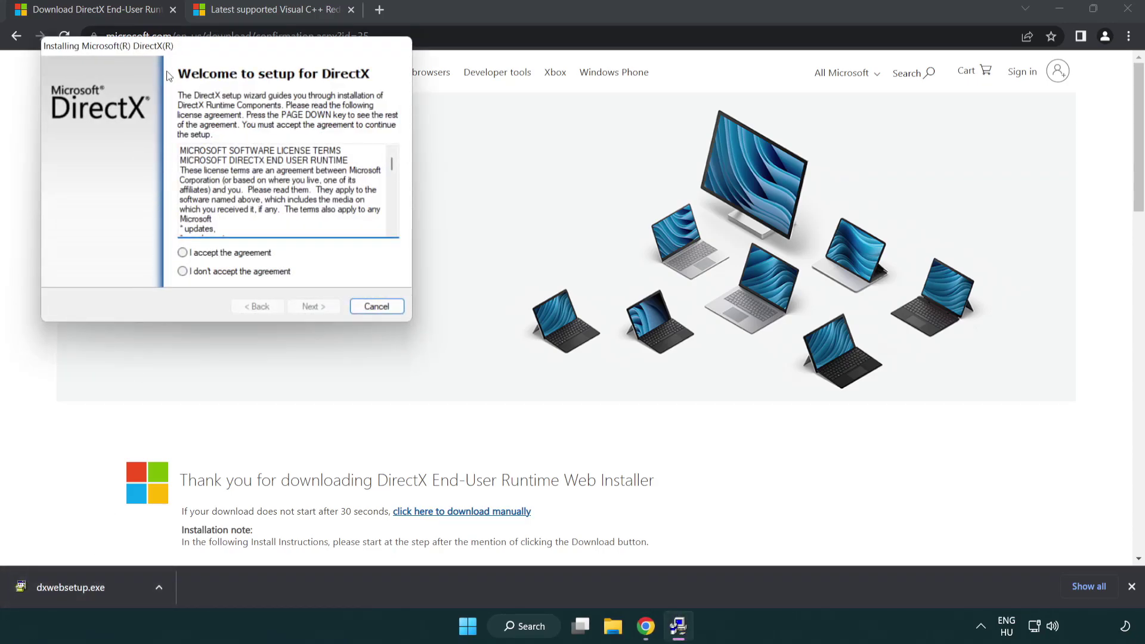
{"action": "left_click_drag", "start_coordinate": [175, 55], "coordinate": [504, 181]}
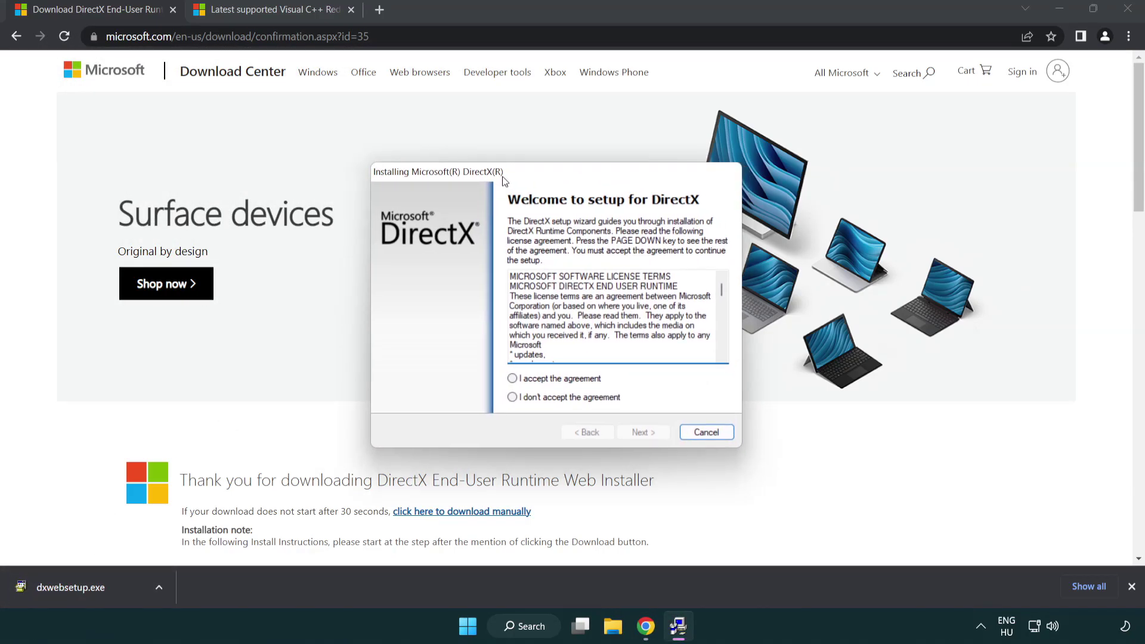
{"action": "left_click_drag", "start_coordinate": [724, 291], "coordinate": [721, 345]}
{"action": "left_click", "coordinate": [512, 379]}
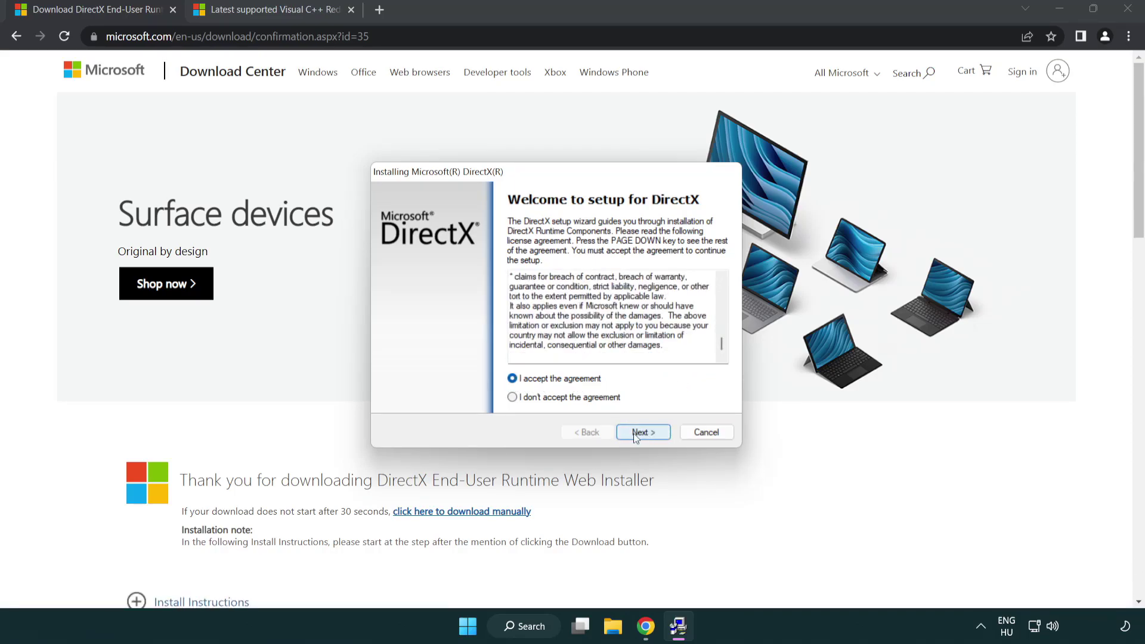
{"action": "left_click", "coordinate": [645, 435]}
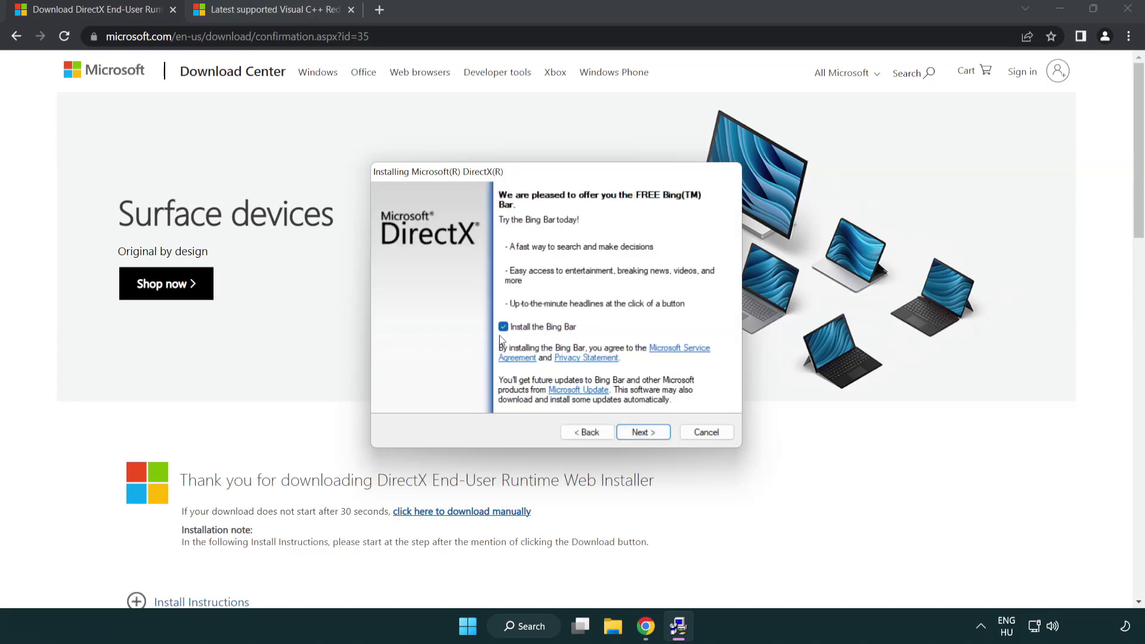
{"action": "left_click", "coordinate": [643, 432]}
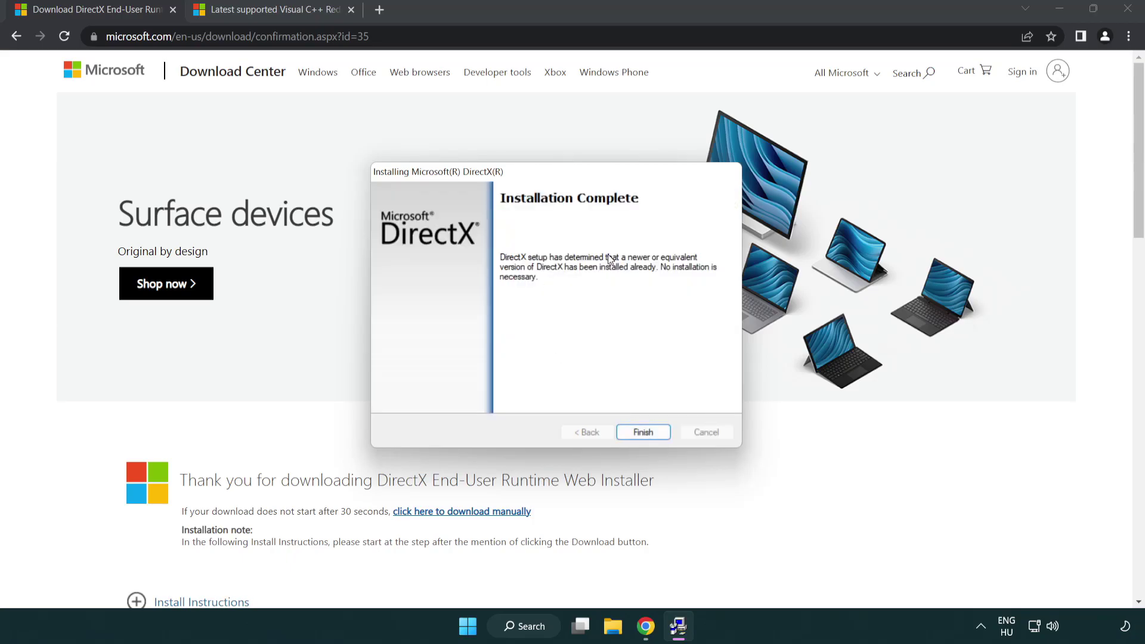
{"action": "left_click", "coordinate": [644, 431]}
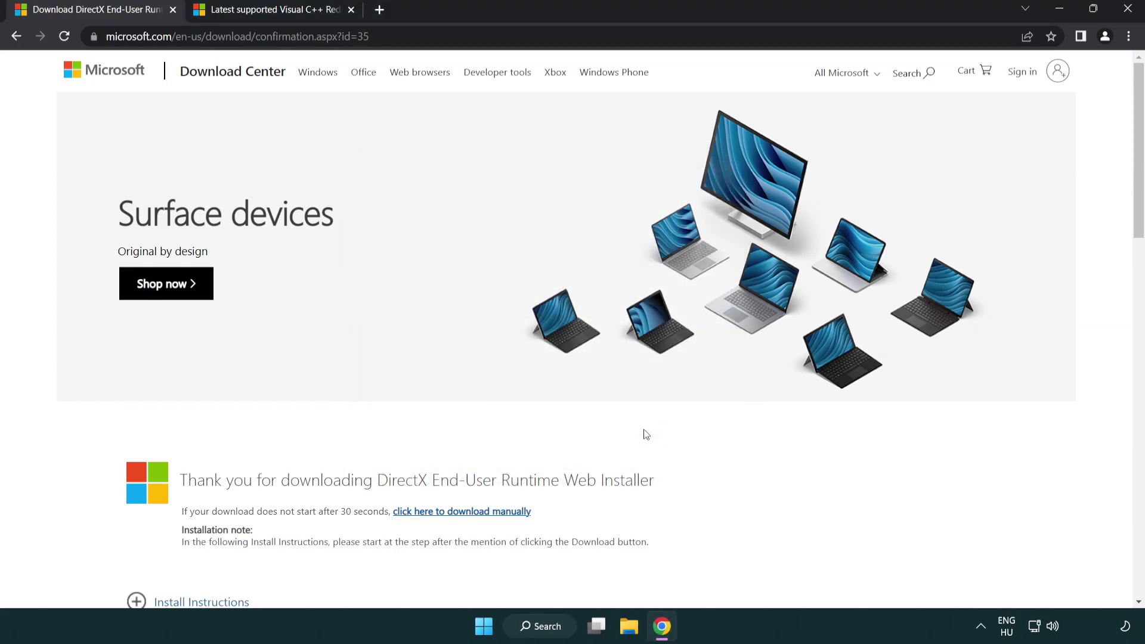
Step: Close the DirectX page and download the ARM64, X86 and X64 Visual C++ 2015–2022 Redistributable packages
{"action": "left_click", "coordinate": [173, 10]}
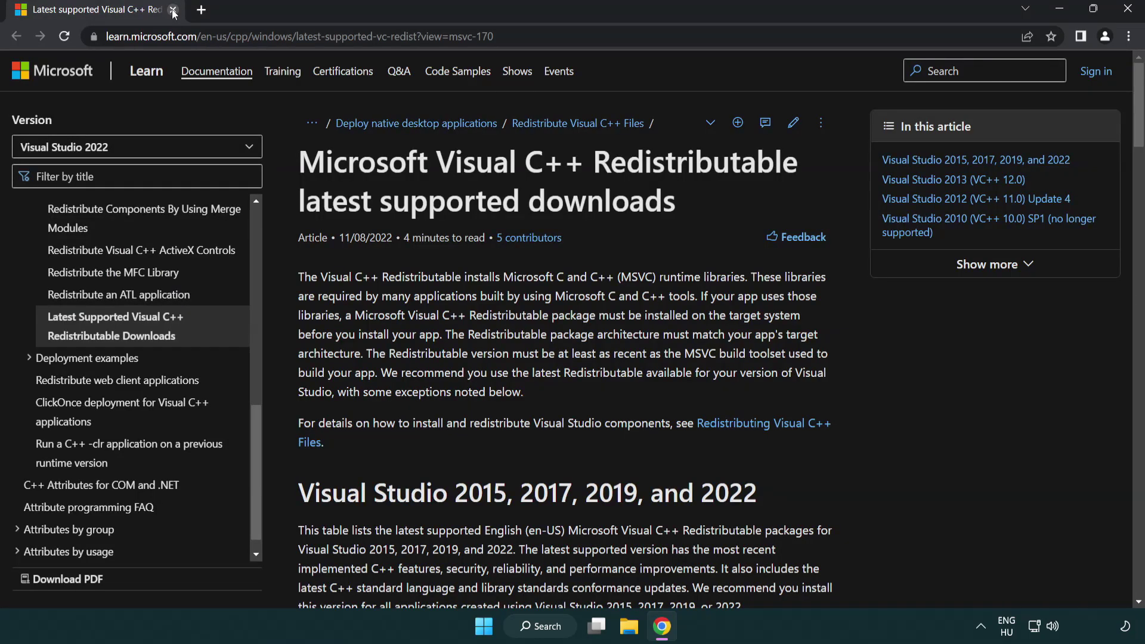
{"action": "left_click", "coordinate": [613, 39]}
{"action": "left_click", "coordinate": [613, 39]}
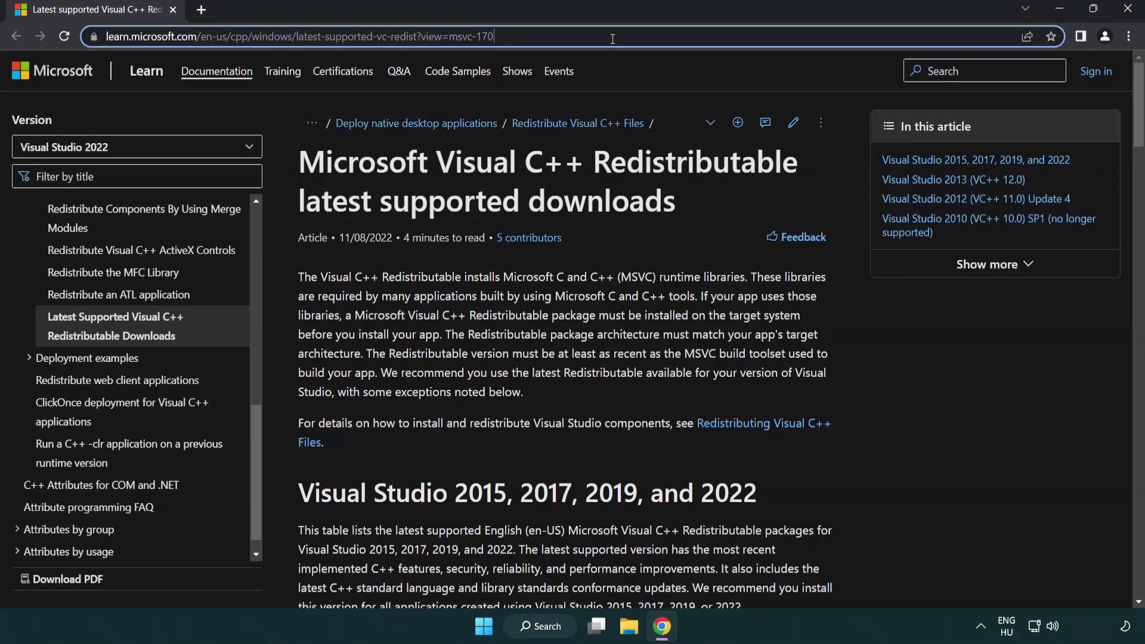
{"action": "left_click", "coordinate": [589, 191]}
{"action": "scroll", "coordinate": [589, 197], "scroll_direction": "down", "scroll_amount": 5}
{"action": "scroll", "coordinate": [588, 201], "scroll_direction": "down", "scroll_amount": 2}
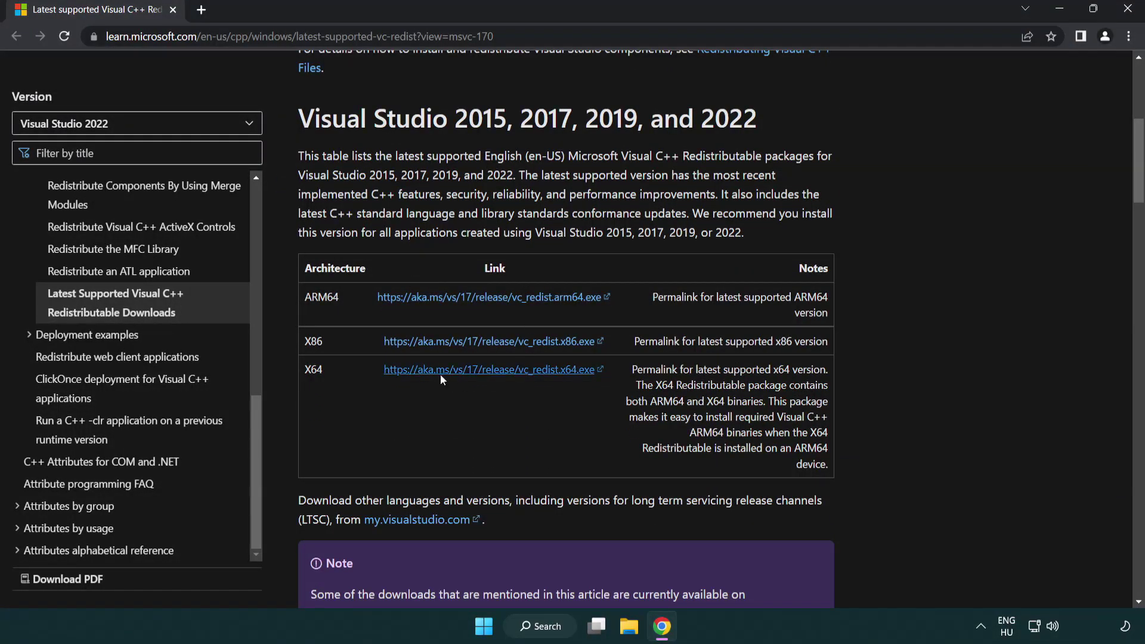
{"action": "left_click", "coordinate": [476, 345]}
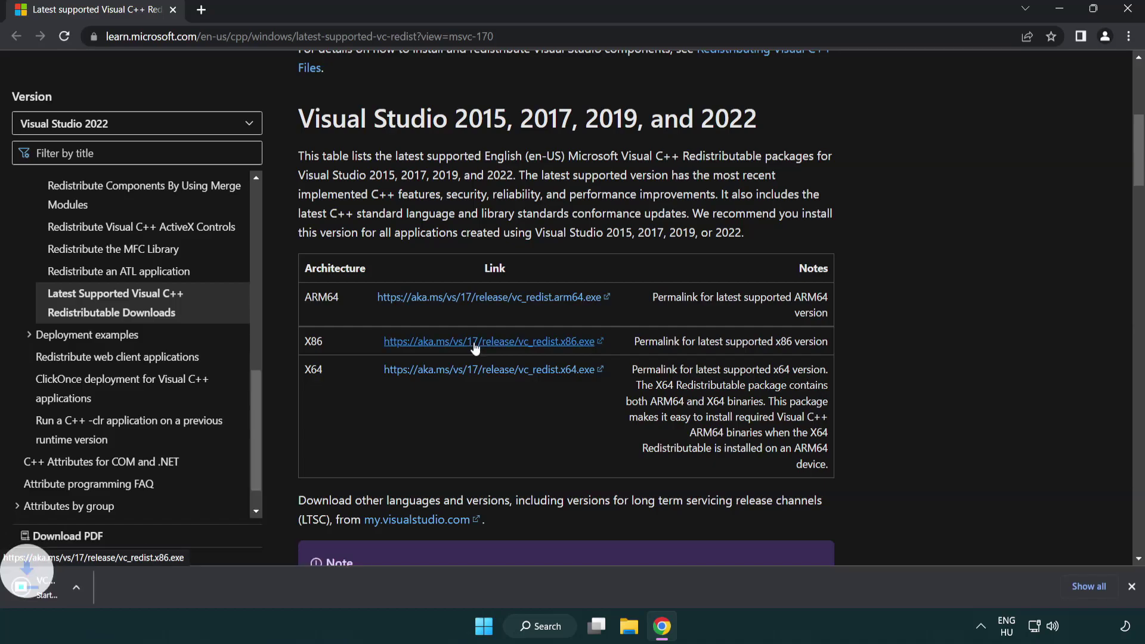
{"action": "left_click", "coordinate": [479, 371]}
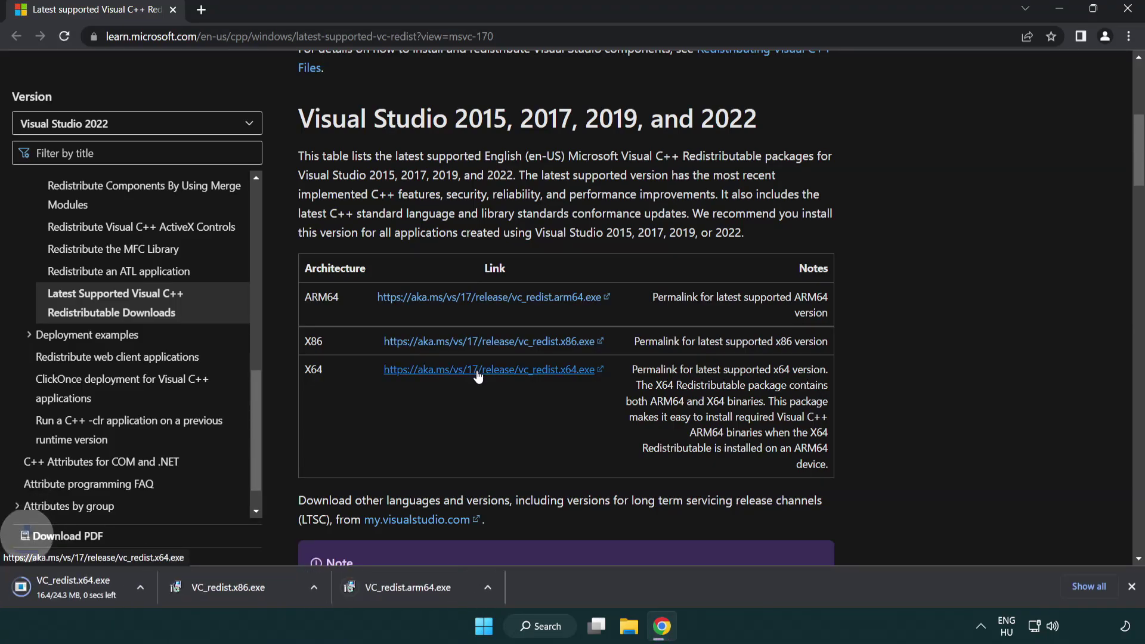
Step: Run VC_redist.arm64.exe, agree to the license terms, try to install the Arm64 redistributable and close its setup
{"action": "left_click", "coordinate": [438, 596]}
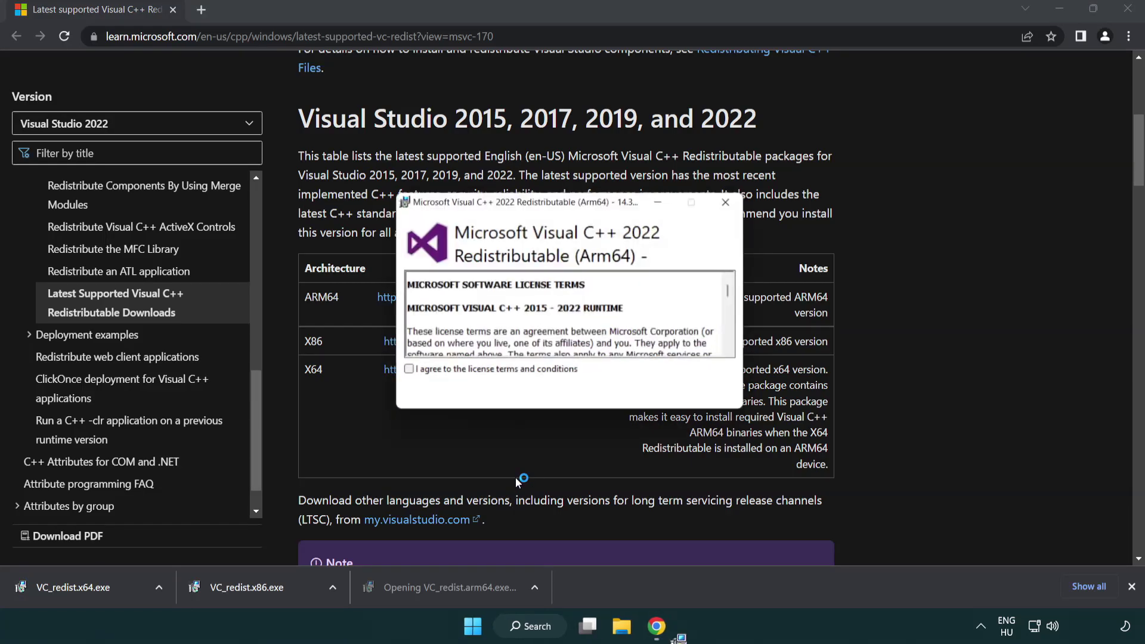
{"action": "left_click_drag", "start_coordinate": [736, 292], "coordinate": [746, 350]}
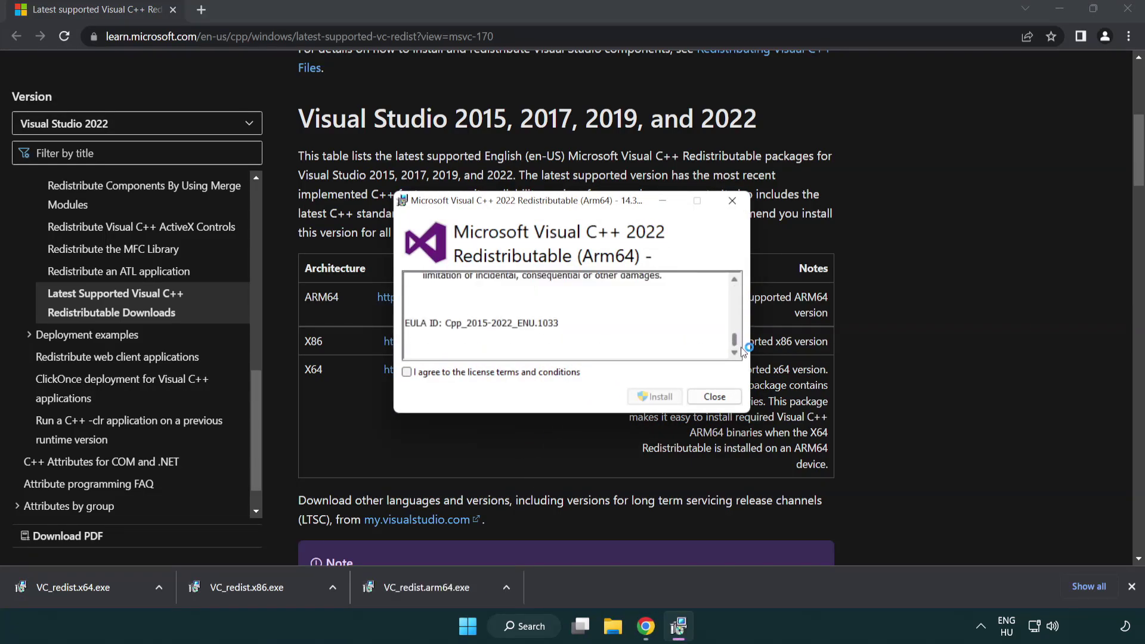
{"action": "left_click", "coordinate": [408, 373]}
{"action": "left_click", "coordinate": [638, 396]}
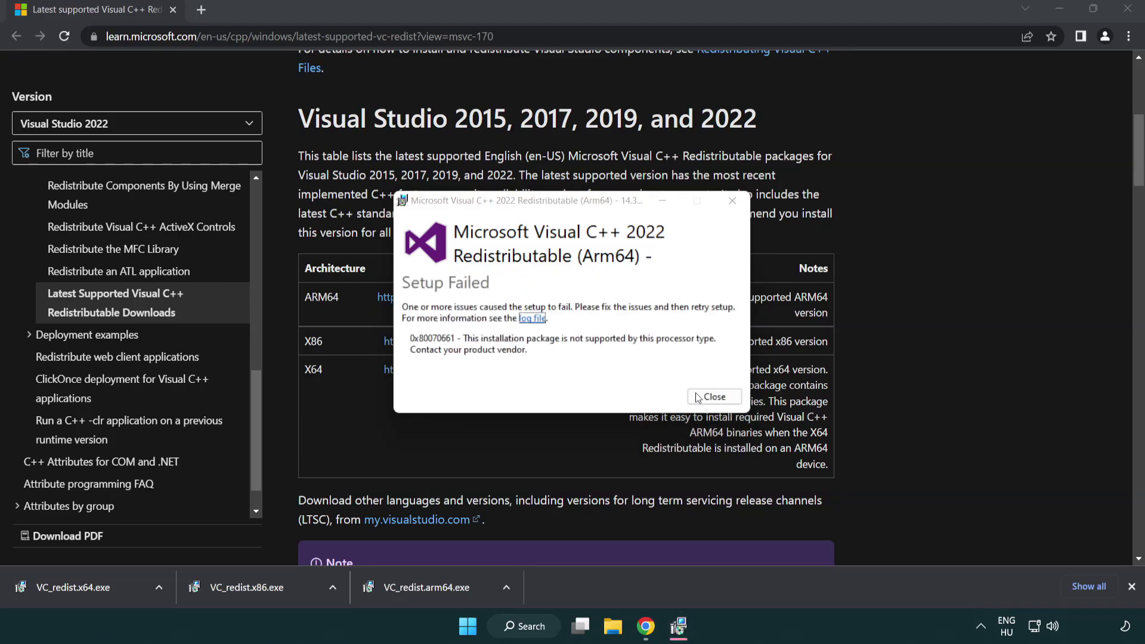
{"action": "left_click", "coordinate": [715, 397]}
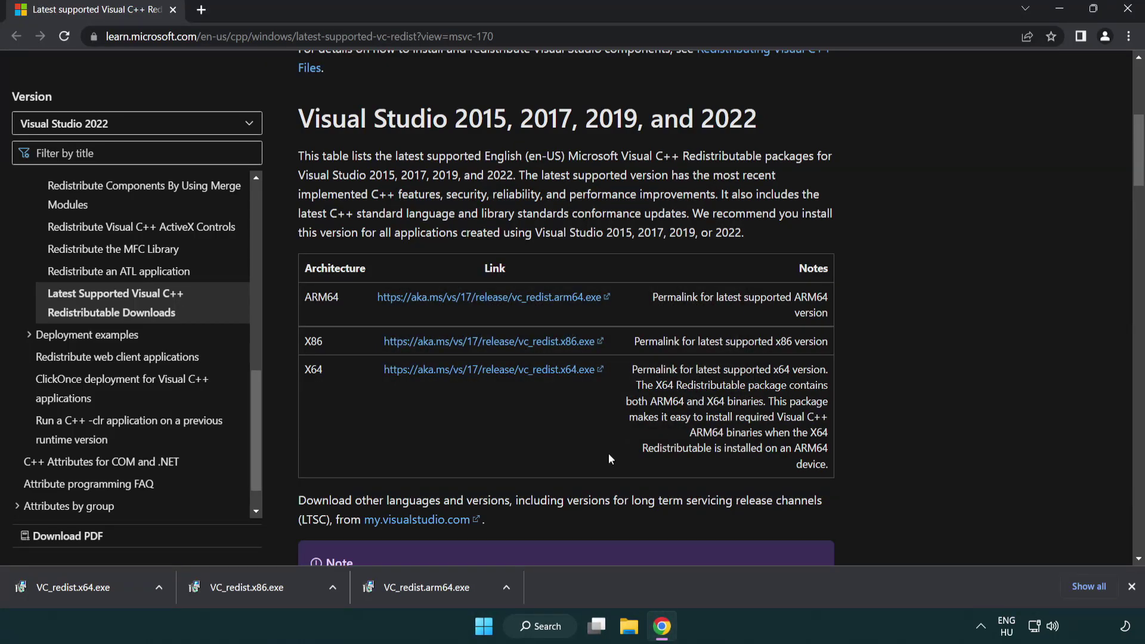
Step: Install the x86 and x64 Visual C++ redistributables from the downloaded files, close both setups without restarting, and close Chrome
{"action": "left_click", "coordinate": [256, 594]}
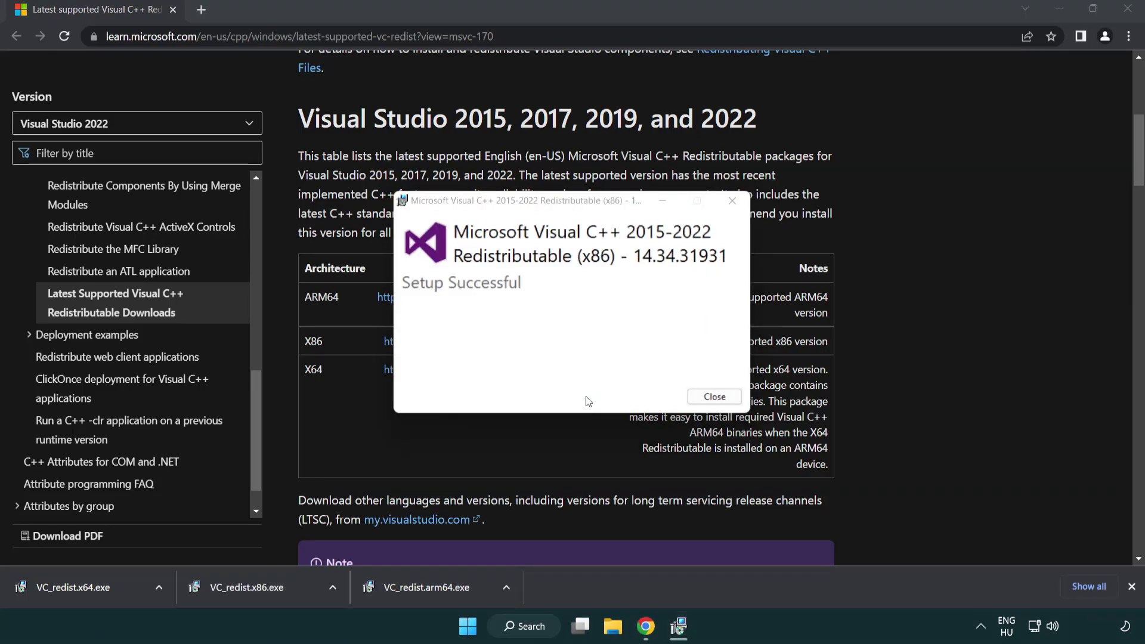
{"action": "left_click", "coordinate": [715, 398]}
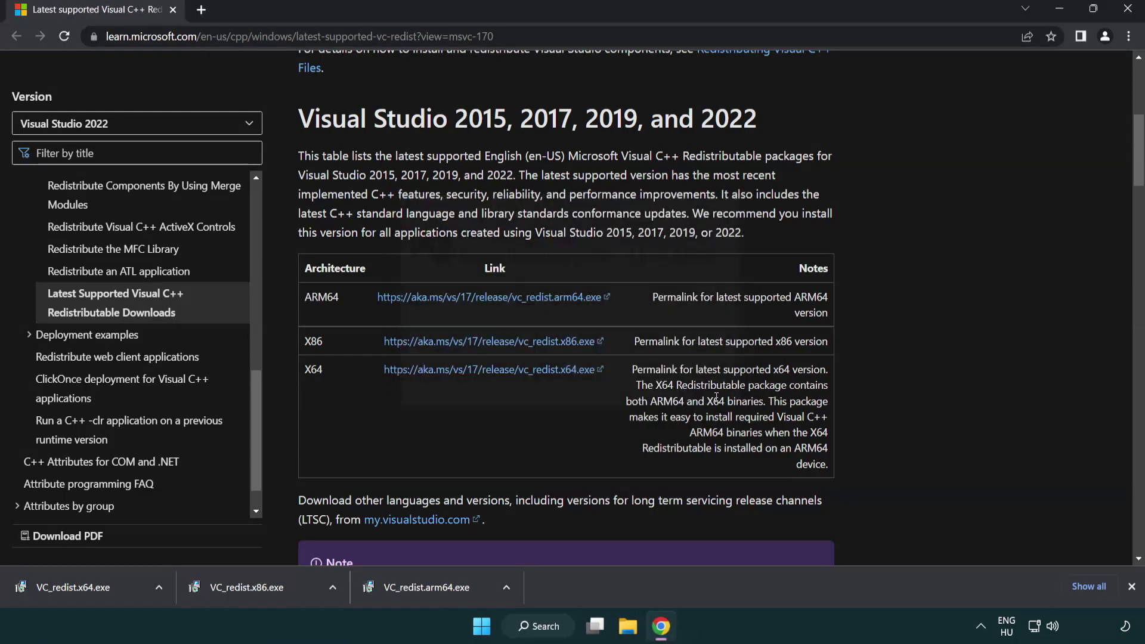
{"action": "left_click", "coordinate": [87, 588]}
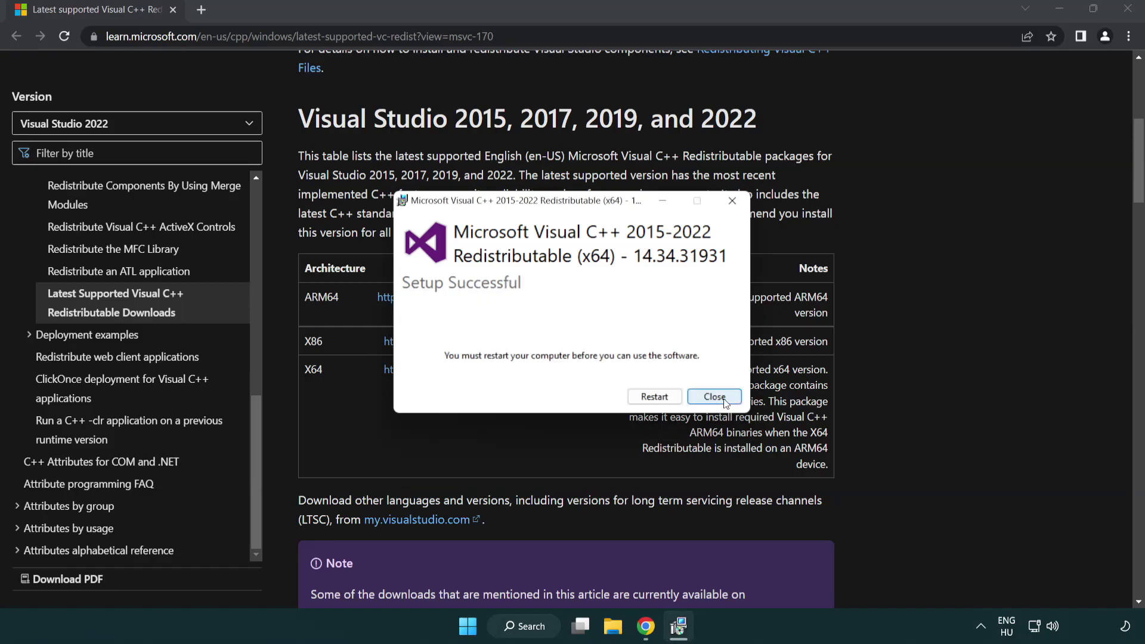
{"action": "left_click", "coordinate": [715, 397]}
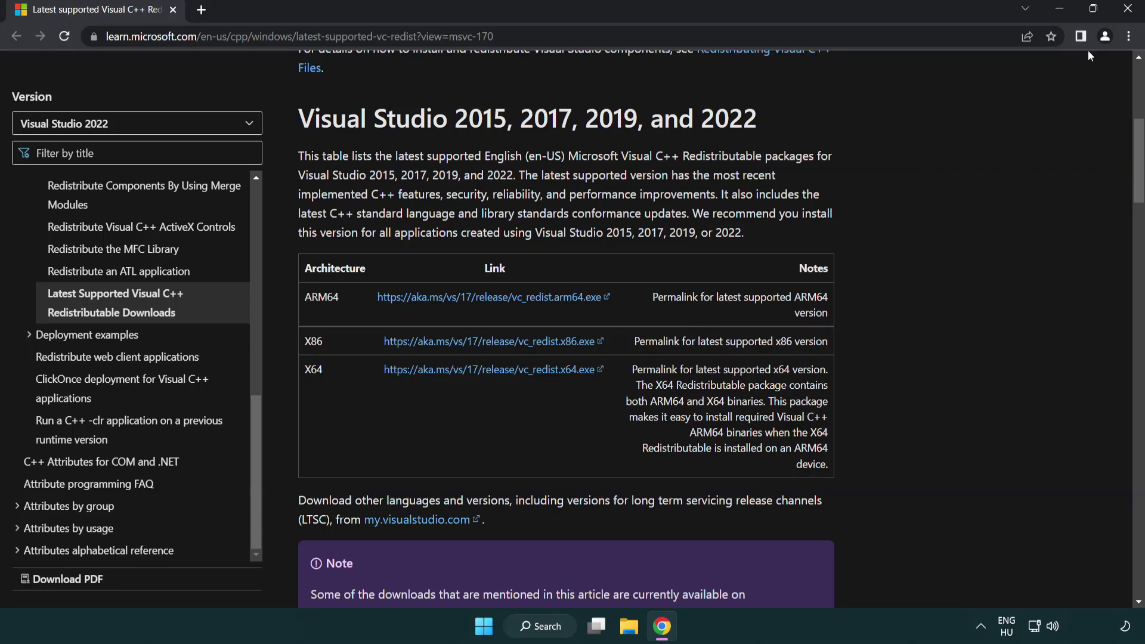
{"action": "left_click", "coordinate": [1128, 11]}
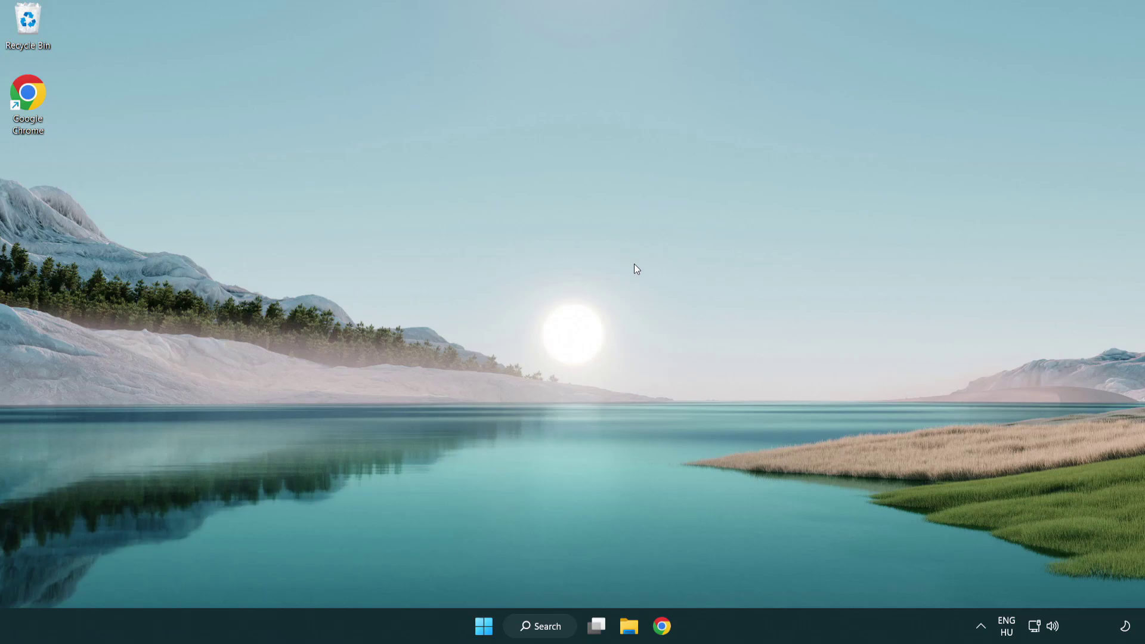
Step: Search Windows for cmd, run Command Prompt as administrator and move its window toward the middle of the desktop
{"action": "left_click", "coordinate": [535, 629]}
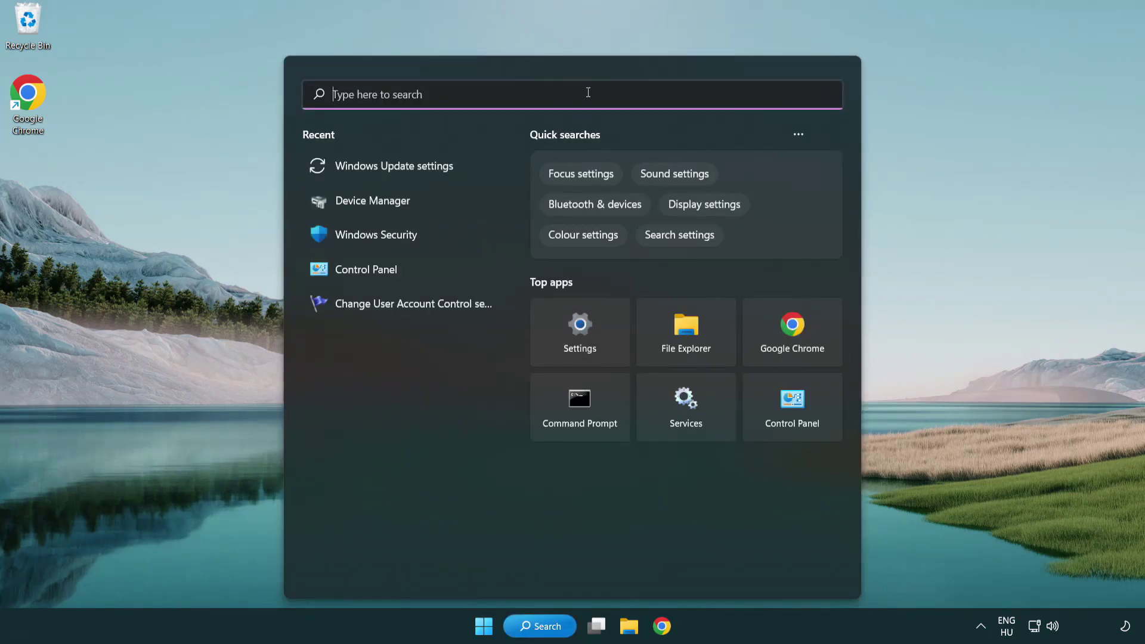
{"action": "type", "text": "cmd"}
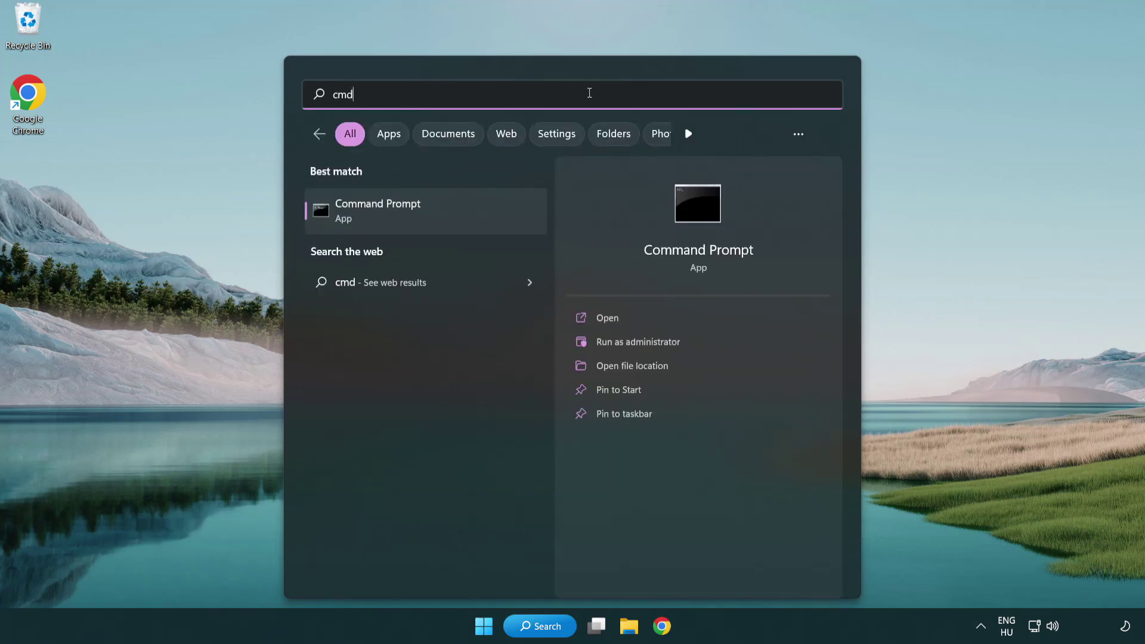
{"action": "right_click", "coordinate": [438, 213]}
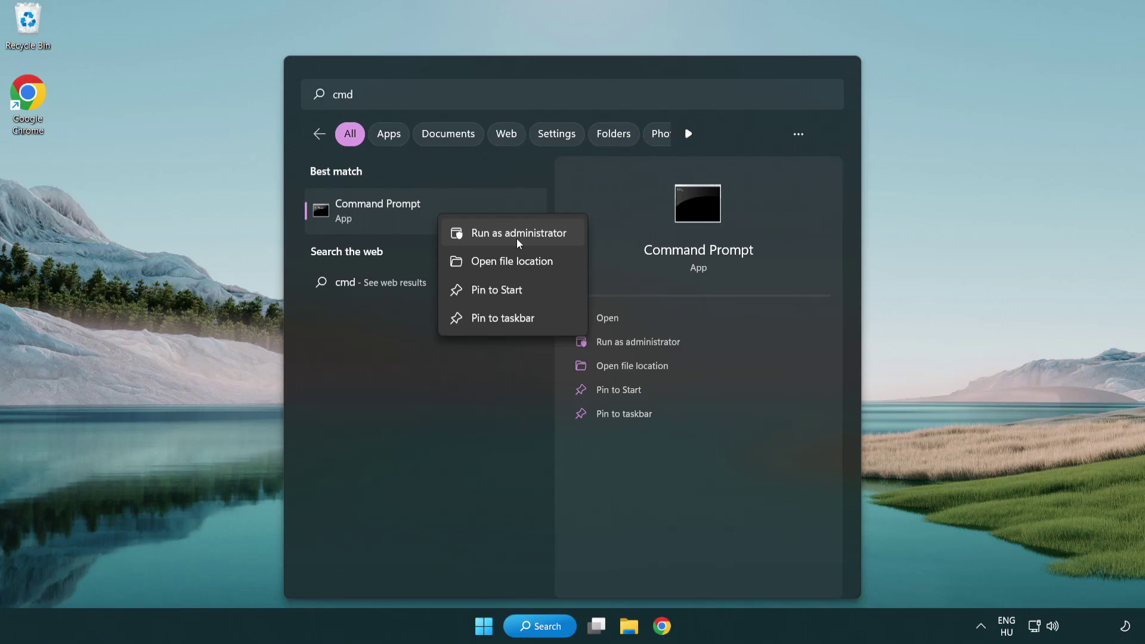
{"action": "left_click", "coordinate": [516, 238]}
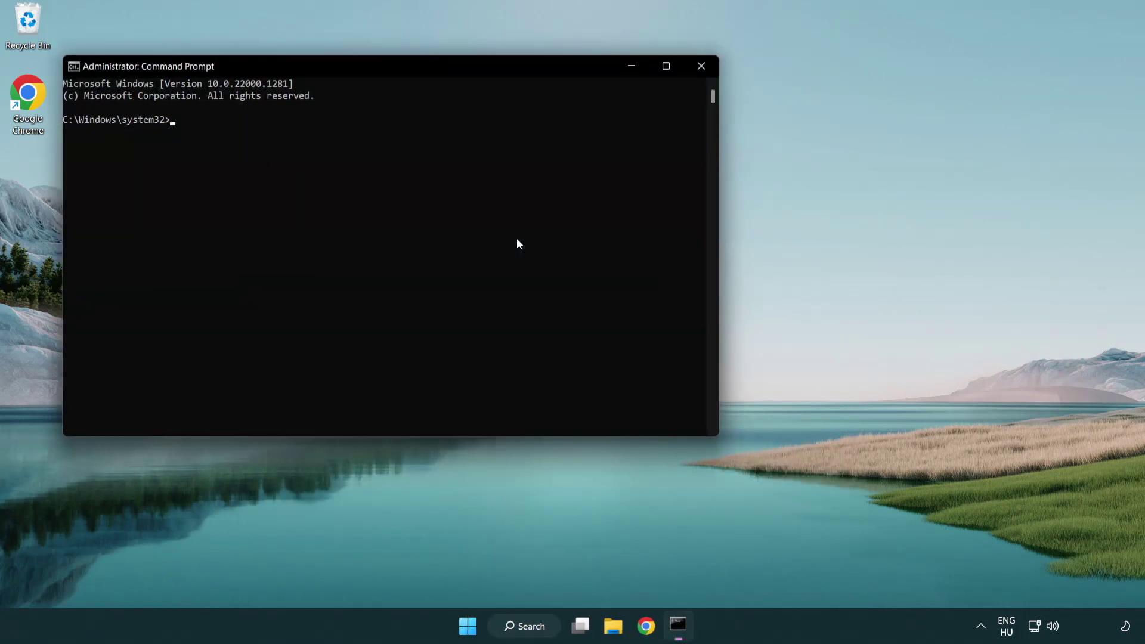
{"action": "left_click_drag", "start_coordinate": [408, 71], "coordinate": [577, 122]}
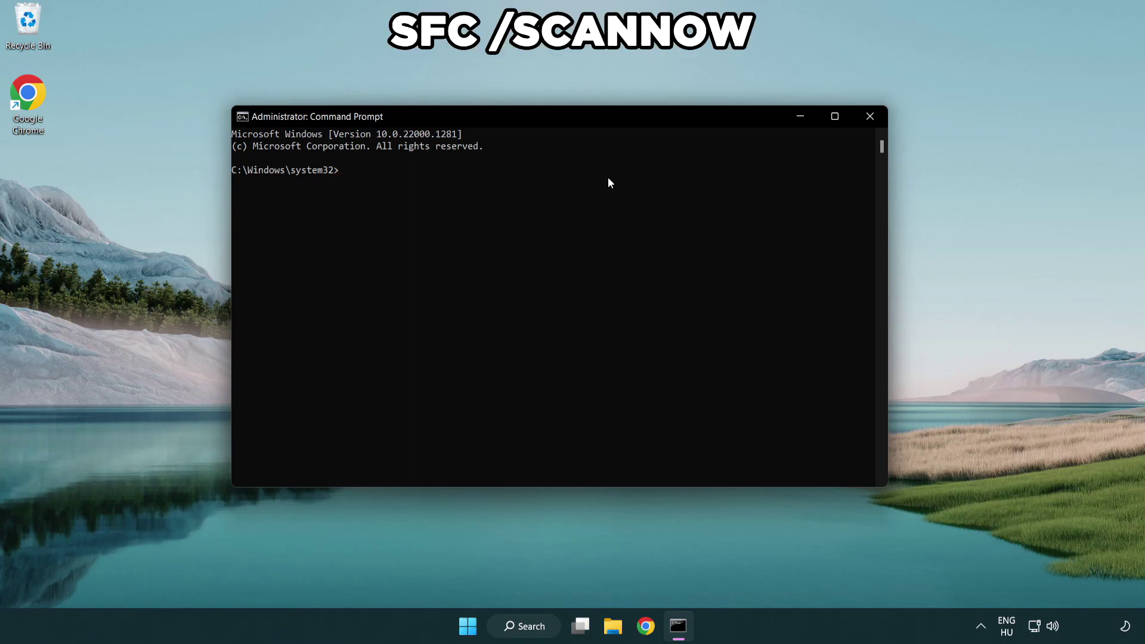
Step: Run the system file check with sfc /scannow, let the scan complete and close Command Prompt
{"action": "type", "text": "sfc /scannow"}
{"action": "key", "text": "Return"}
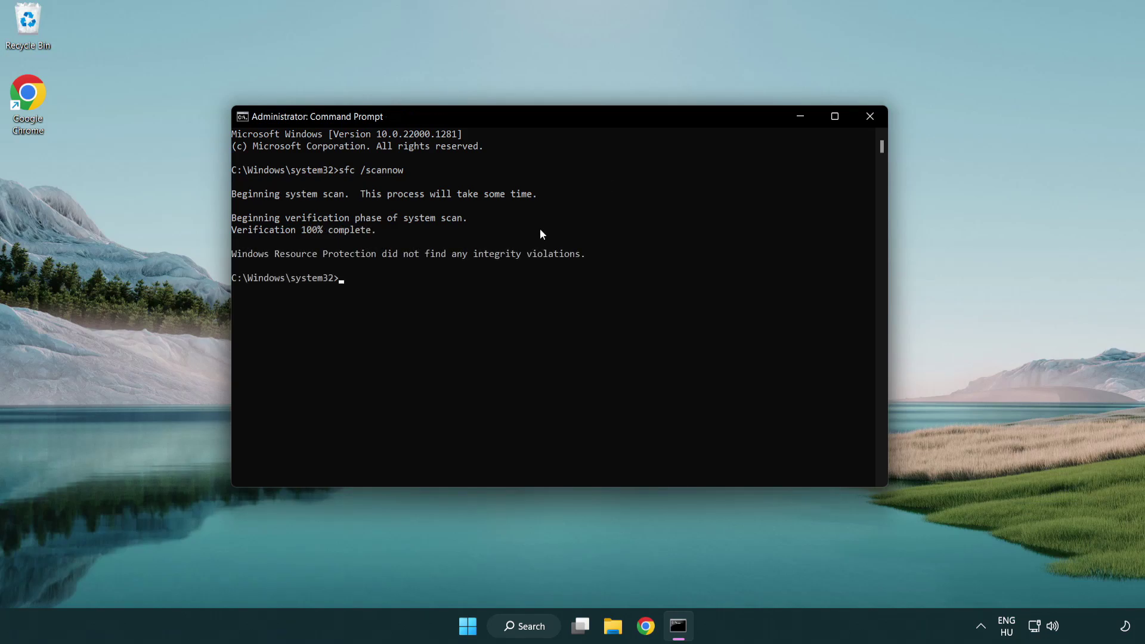
{"action": "left_click", "coordinate": [872, 118]}
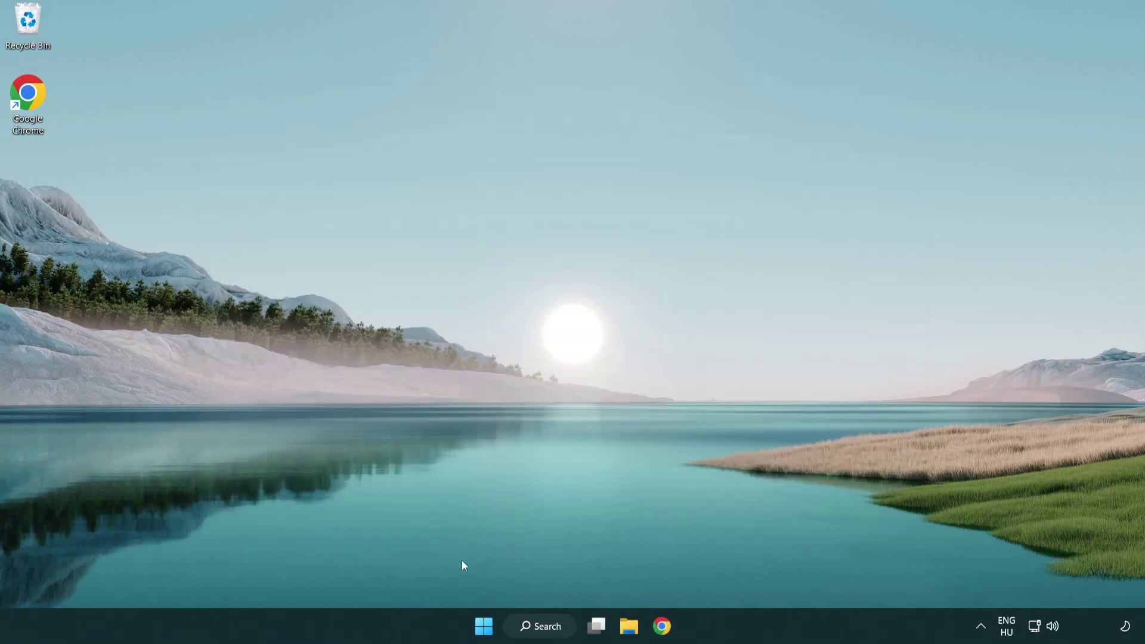
Step: Open the Windows power options for restarting the computer
{"action": "left_click", "coordinate": [483, 626]}
{"action": "left_click", "coordinate": [764, 573]}
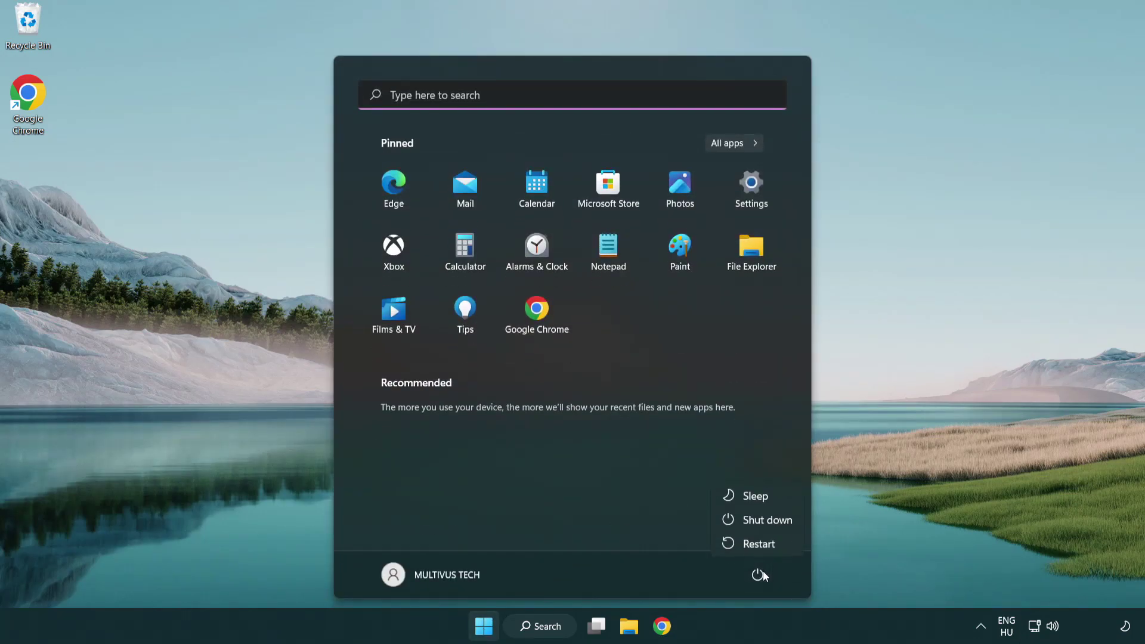